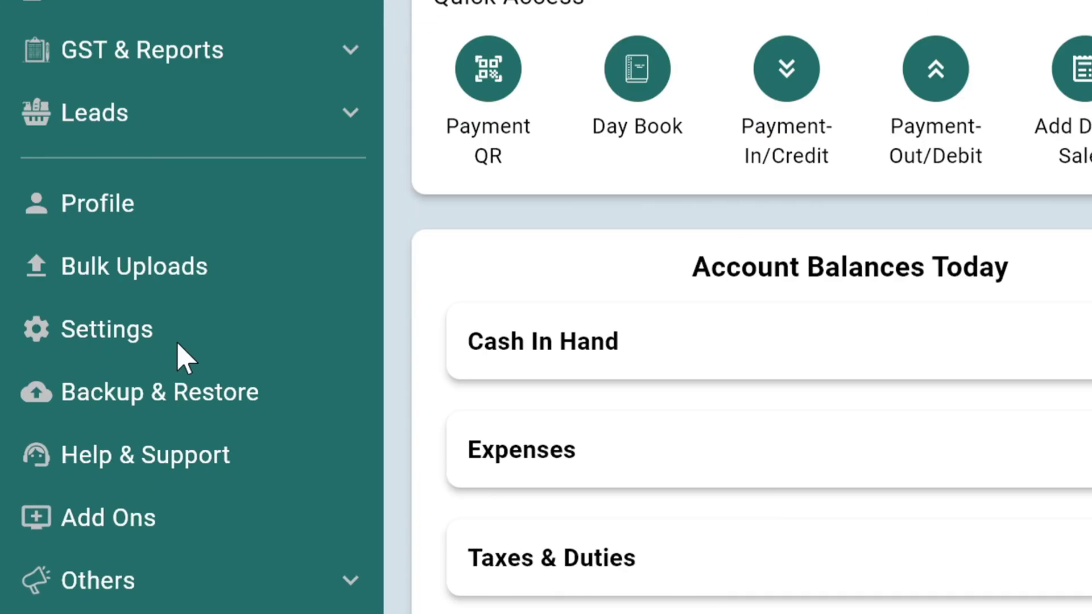
Open the Product section of the settings and go to its identifier name.
left_click(120, 336)
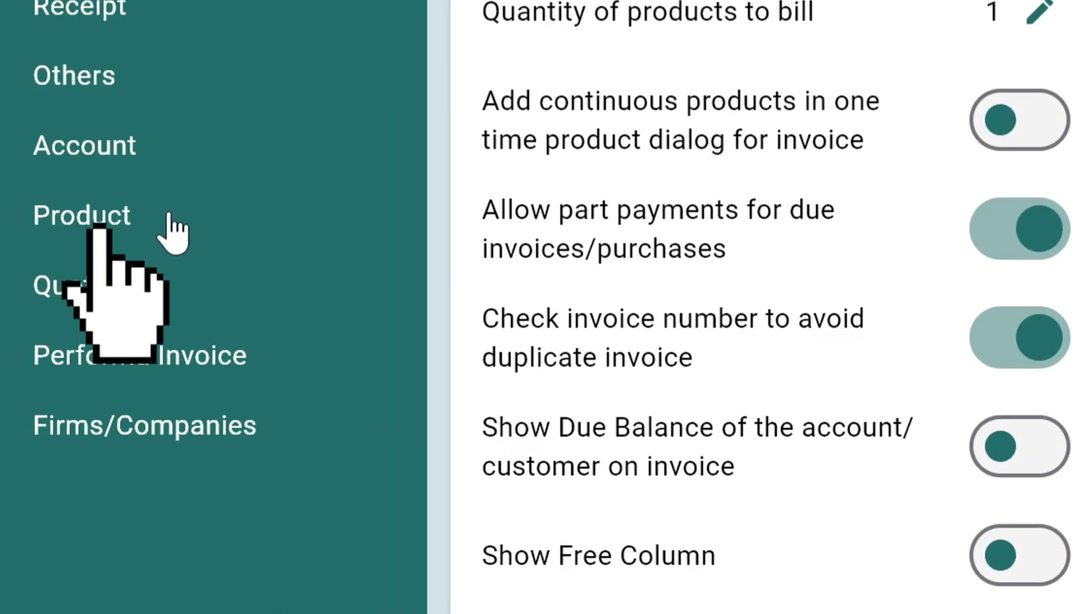
left_click(168, 216)
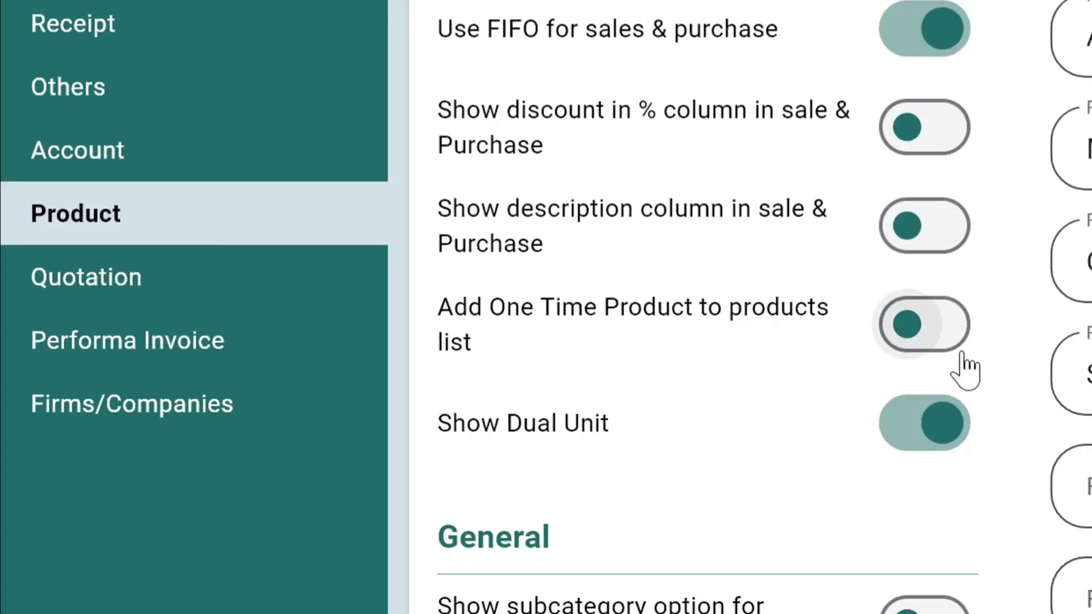
scroll(483, 287, "down", 2)
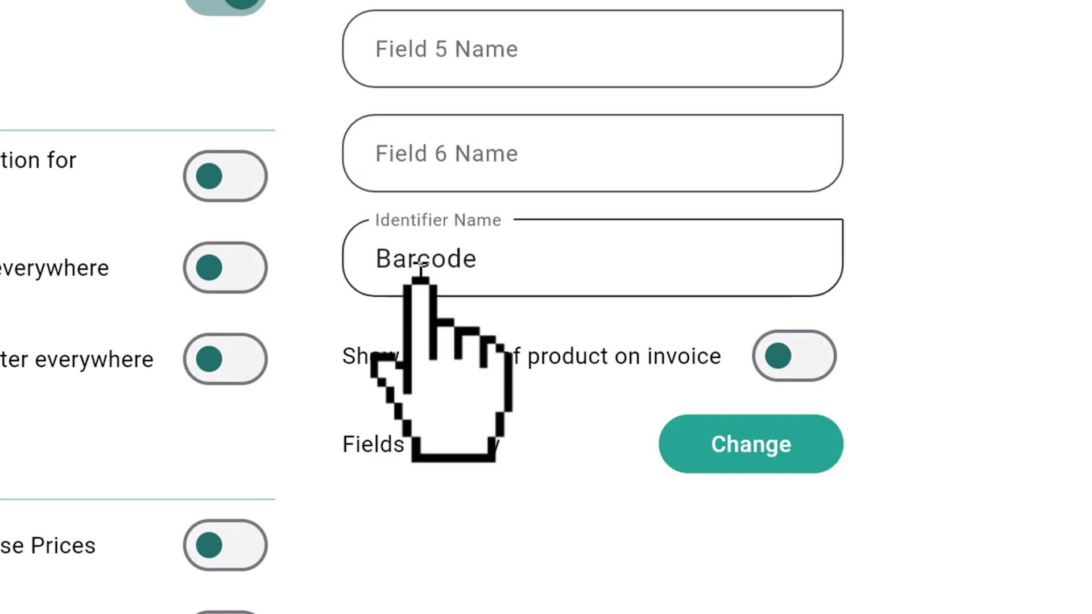
Set the product identifier name to "Batch No.".
left_click_drag(497, 265, 382, 268)
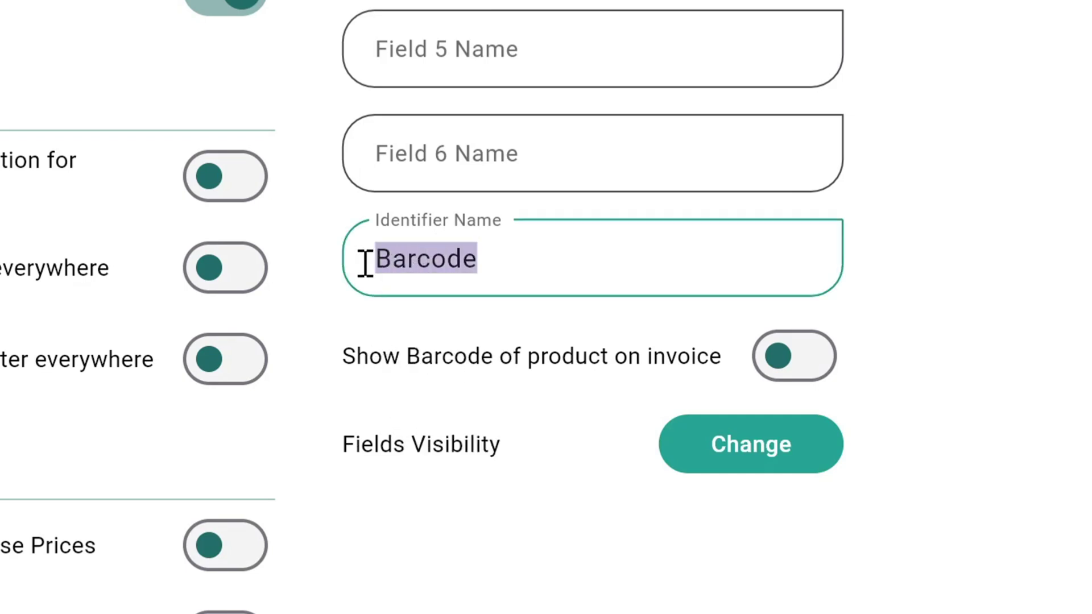
type("Bath")
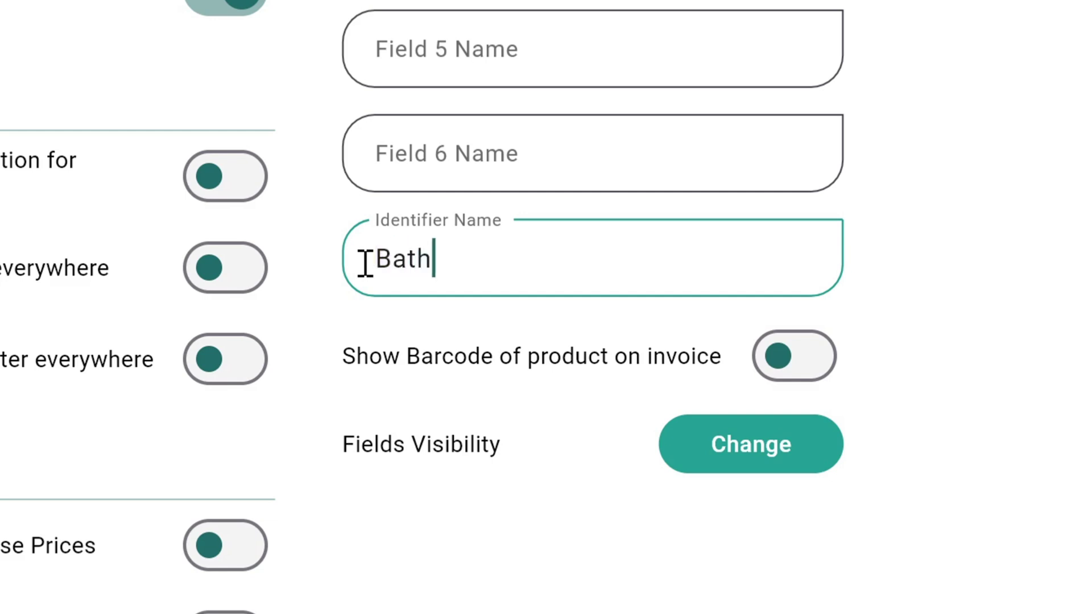
key("BackSpace")
type("ch No.")
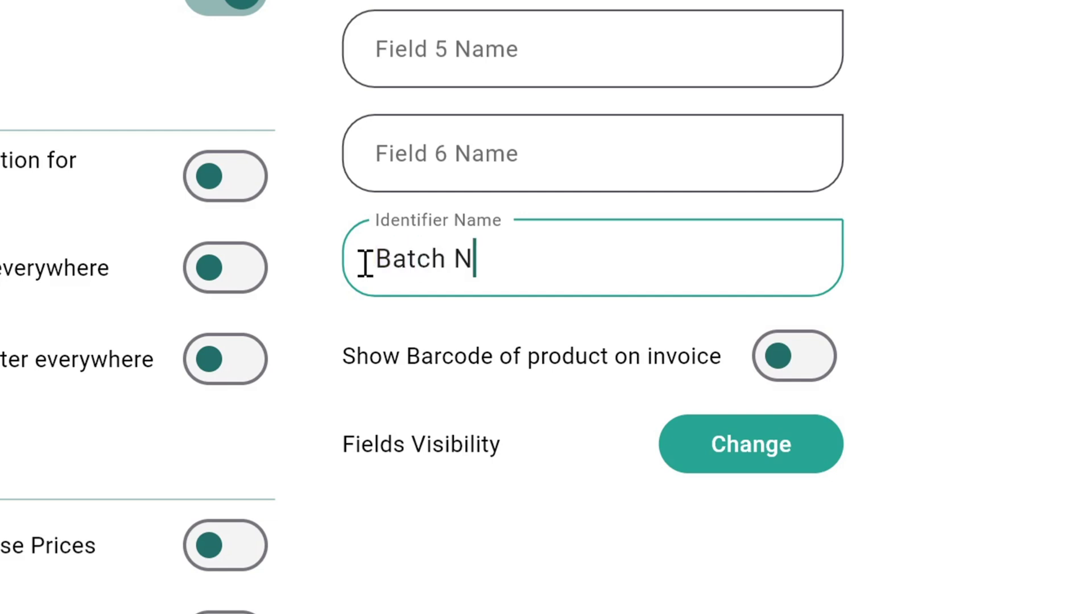
Change the product identifier name to "Serial No.".
key("Left")
key("Left")
key("Left")
key("ctrl+BackSpace")
type("Serial")
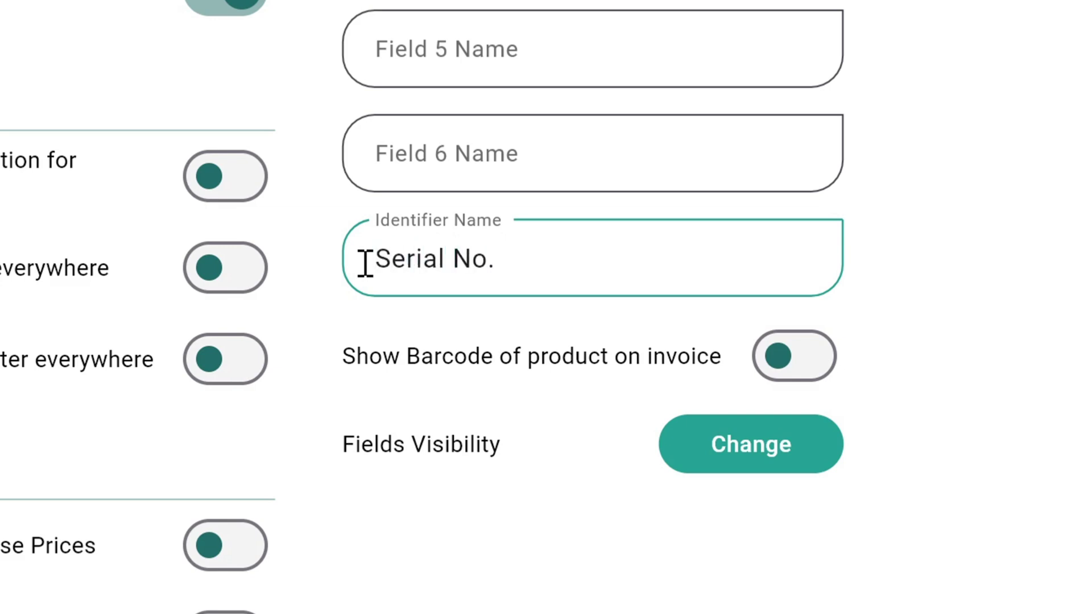
Replace the wording of the product identifier name with "Barcode.".
key("ctrl+BackSpace")
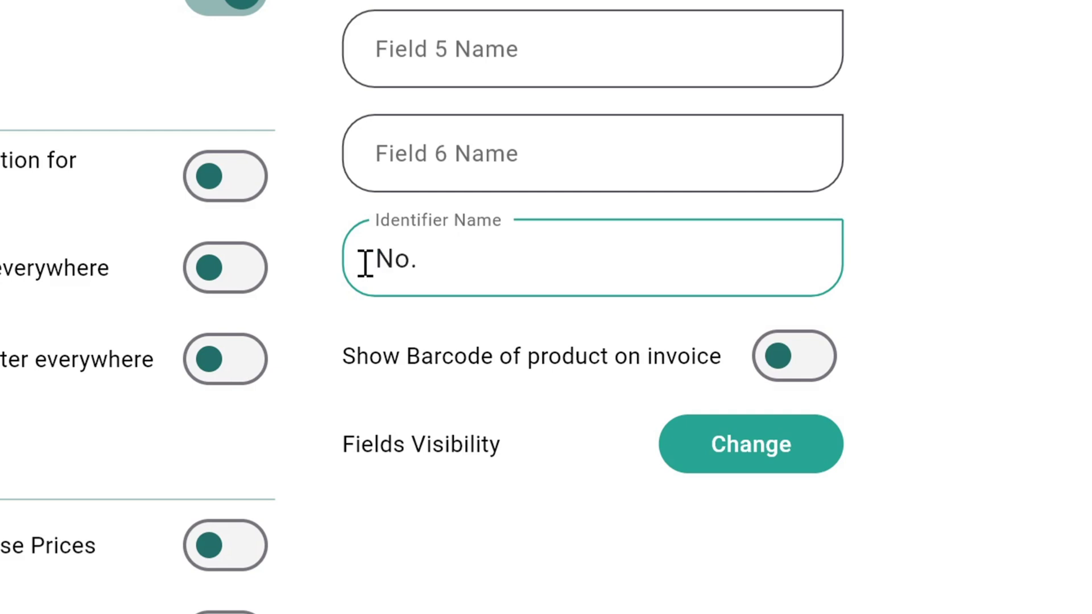
key("ctrl+Delete")
type("Barcode")
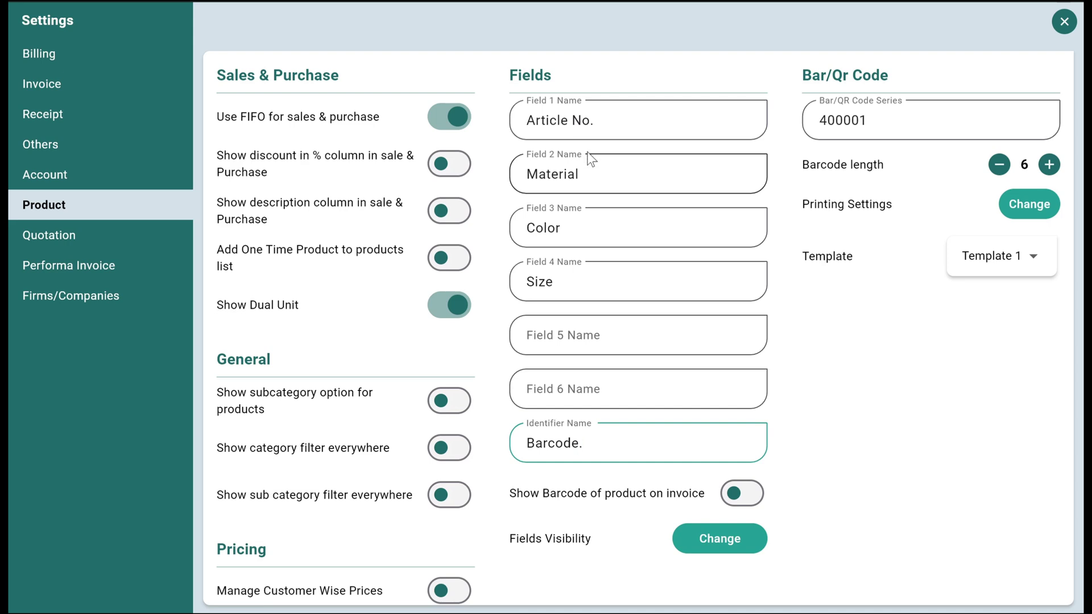
Rename product field 1 as MFG and product field 2 as EXP.
triple_click(584, 121)
type("MFG")
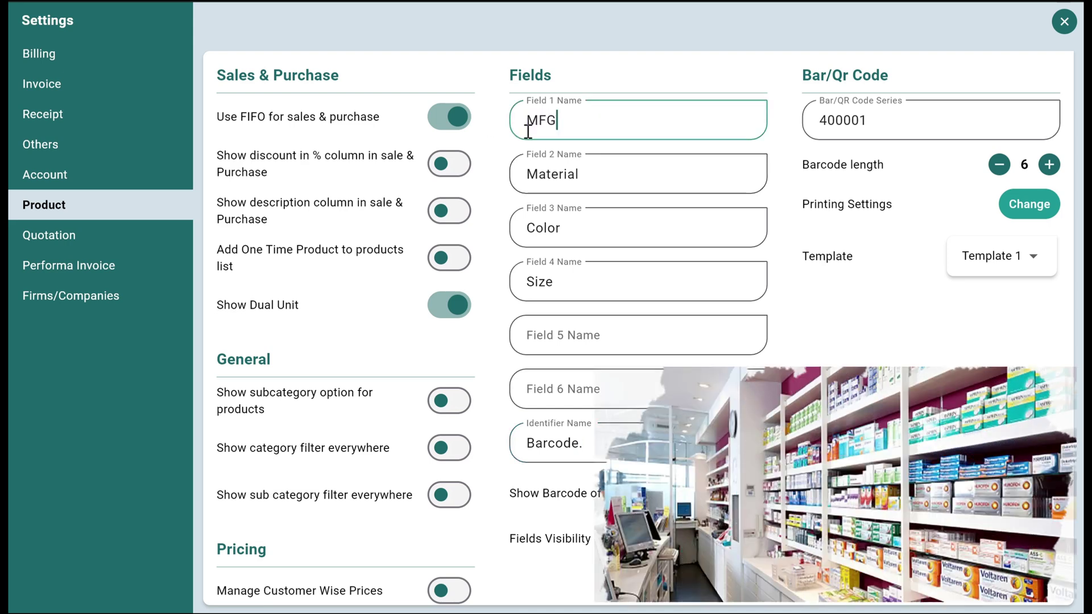
triple_click(605, 178)
type("EXP")
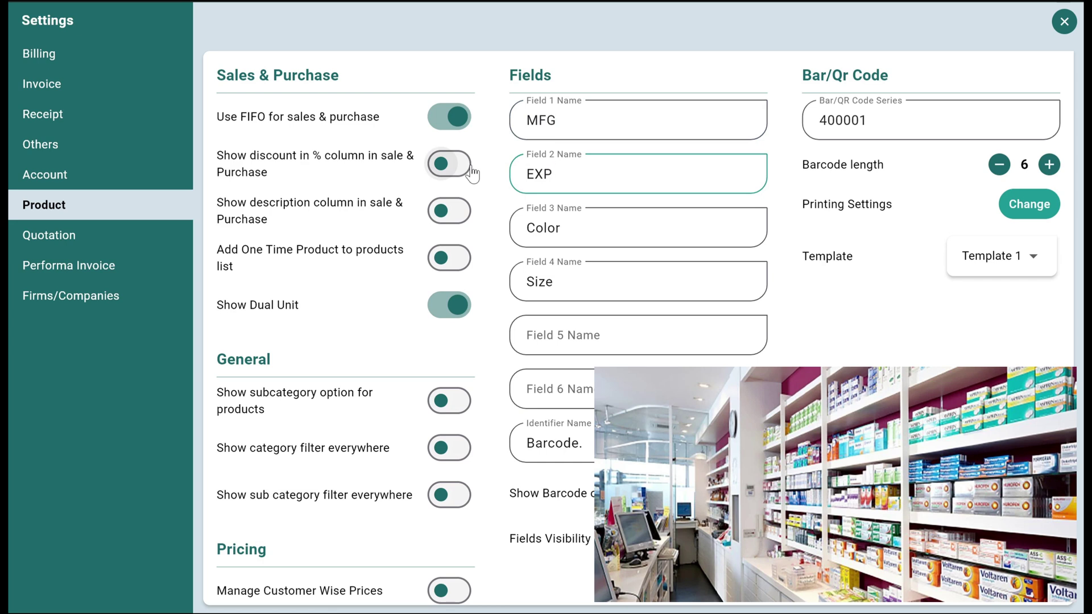
Clear the names of product fields 3 and 4.
left_click_drag(595, 237, 514, 234)
key("BackSpace")
left_click_drag(592, 285, 525, 289)
key("BackSpace")
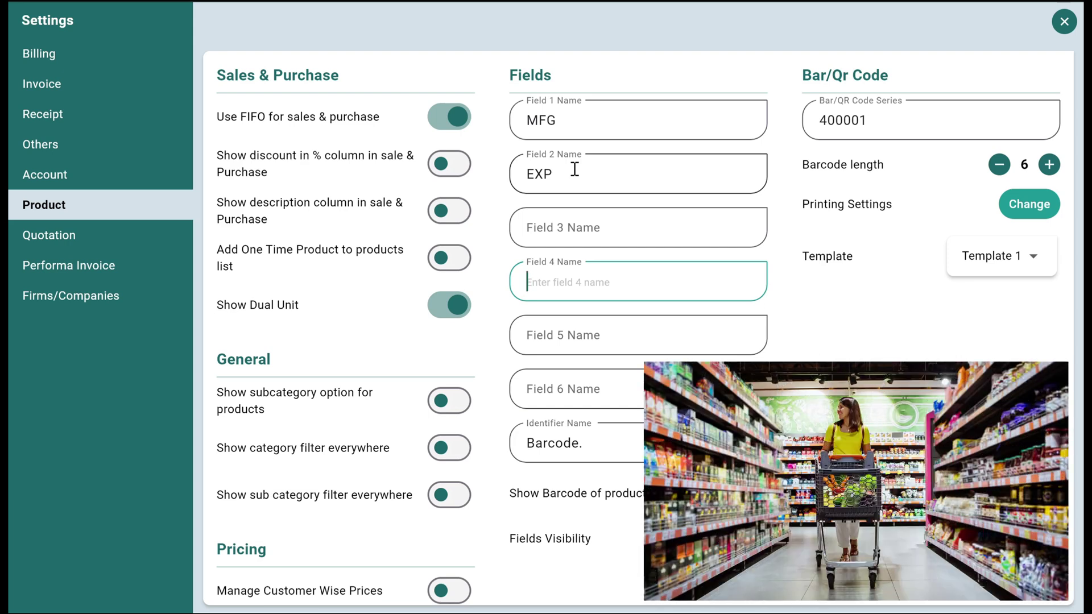
Name product field 3 Location and clear that name again.
left_click(564, 221)
type("LO")
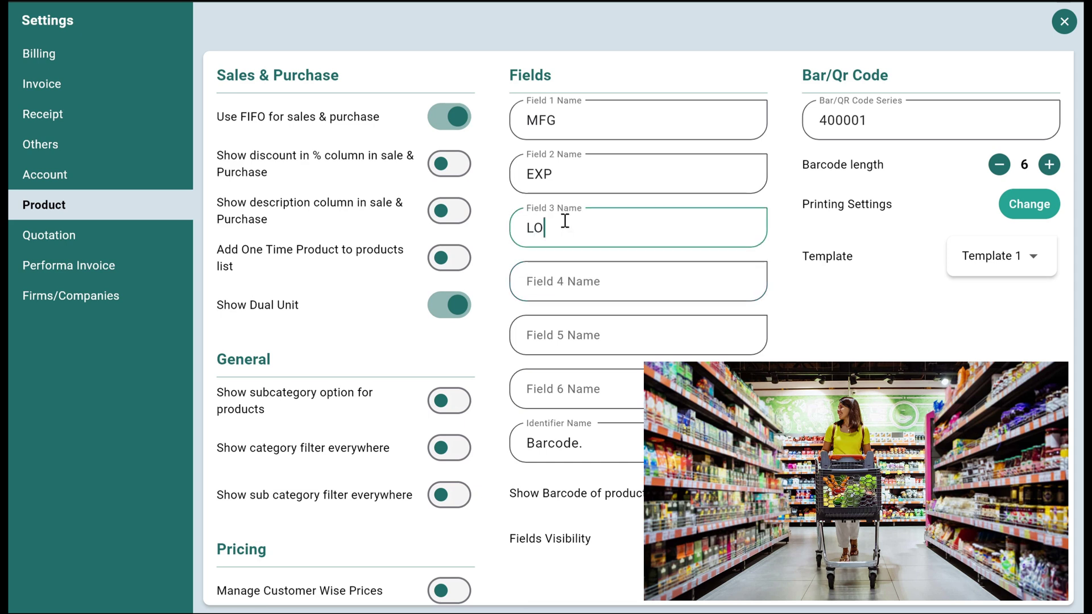
key("BackSpace")
type("ocation")
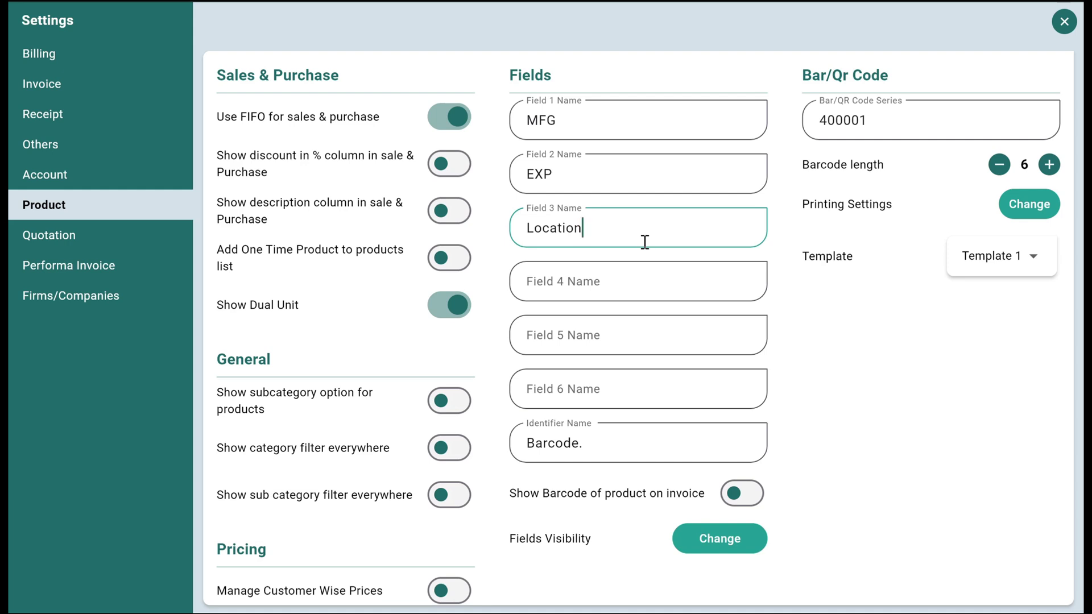
key("ctrl+a")
key("BackSpace")
Re-enter MFG as the field 1 name and set the field 3 name to Location.
left_click_drag(547, 121, 498, 127)
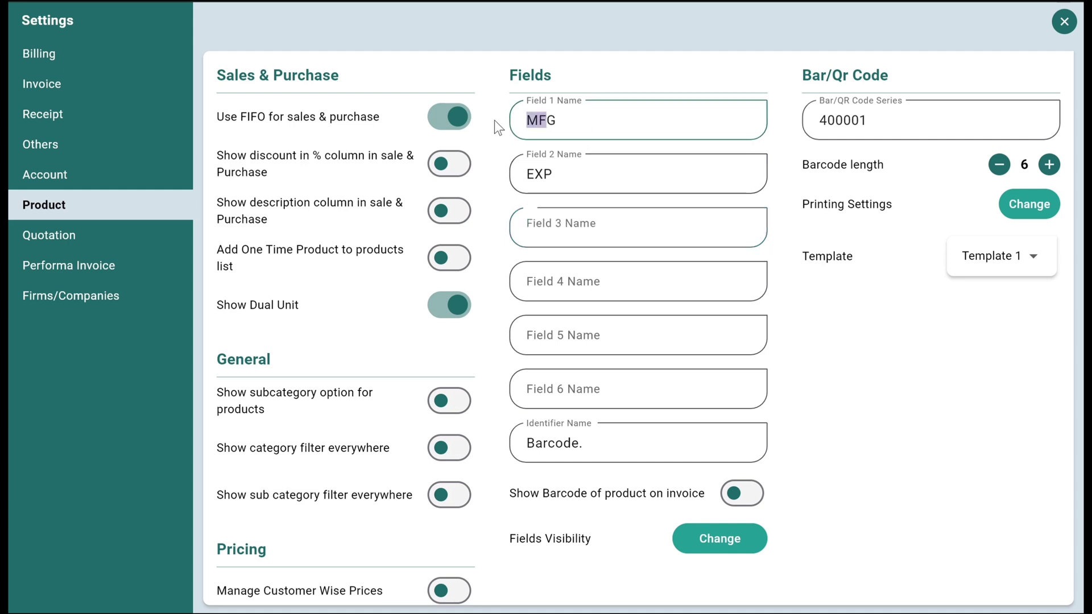
double_click(524, 140)
key("BackSpace")
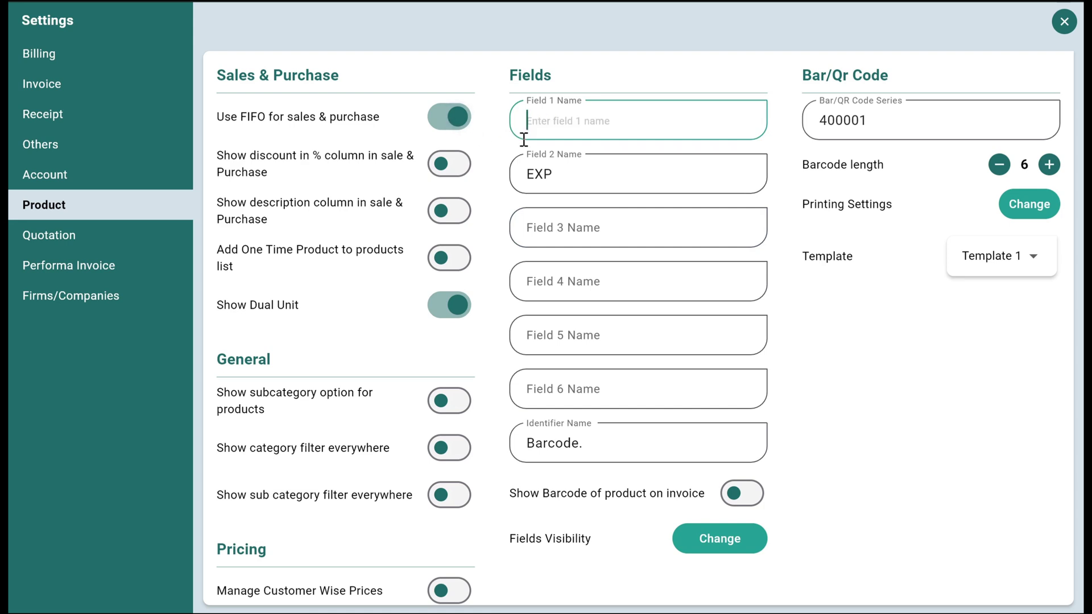
type("MFG")
left_click(589, 222)
type("Location")
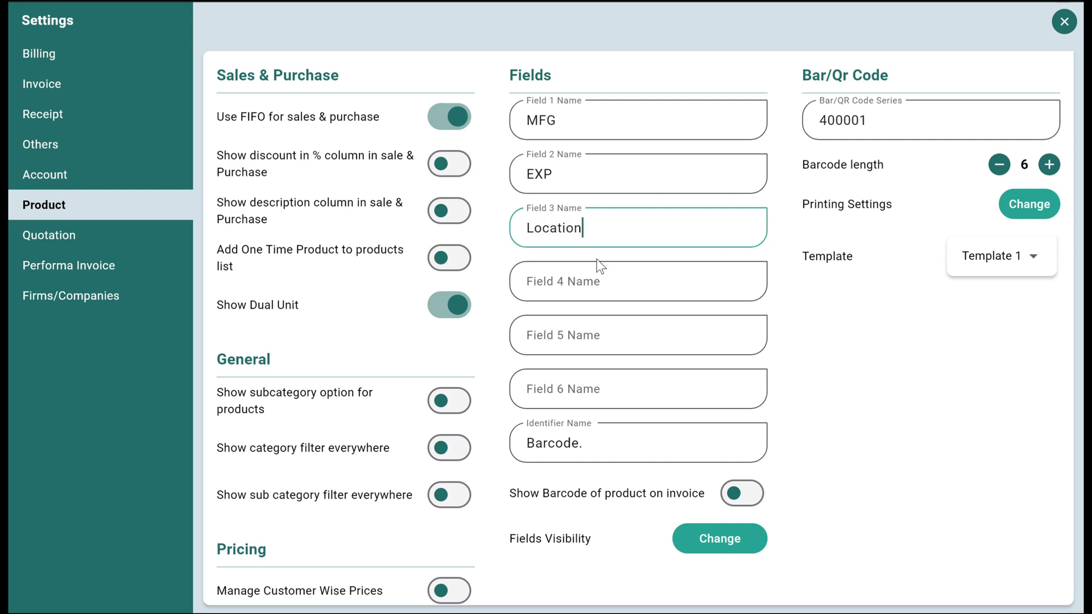
key("Return")
Enter "Battery no." as the field 4 name and clear it again.
left_click(597, 289)
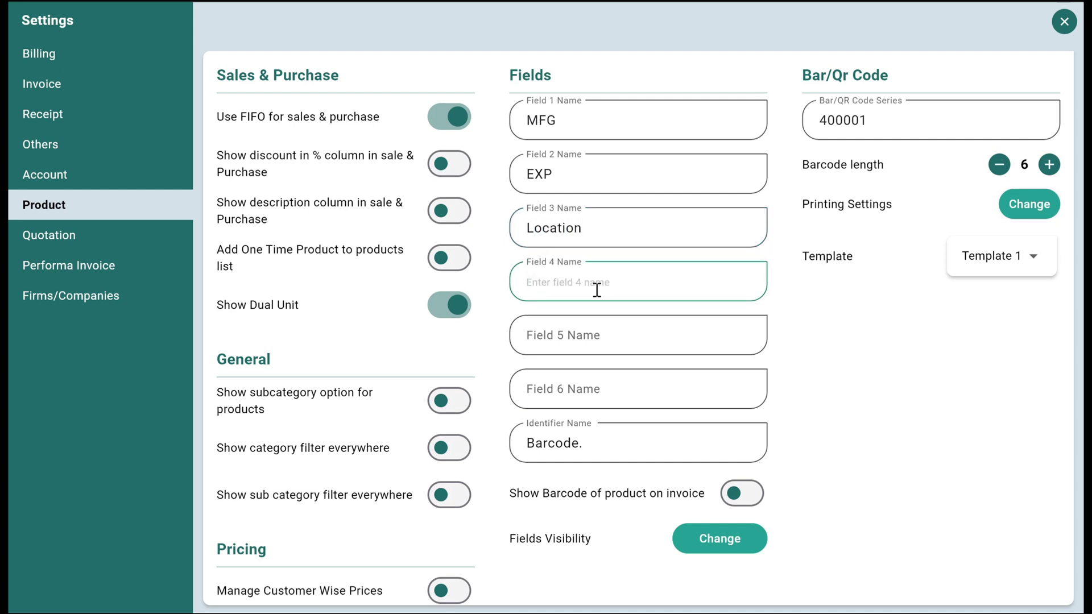
type("Battery no.")
scroll(788, 337, "down", 1)
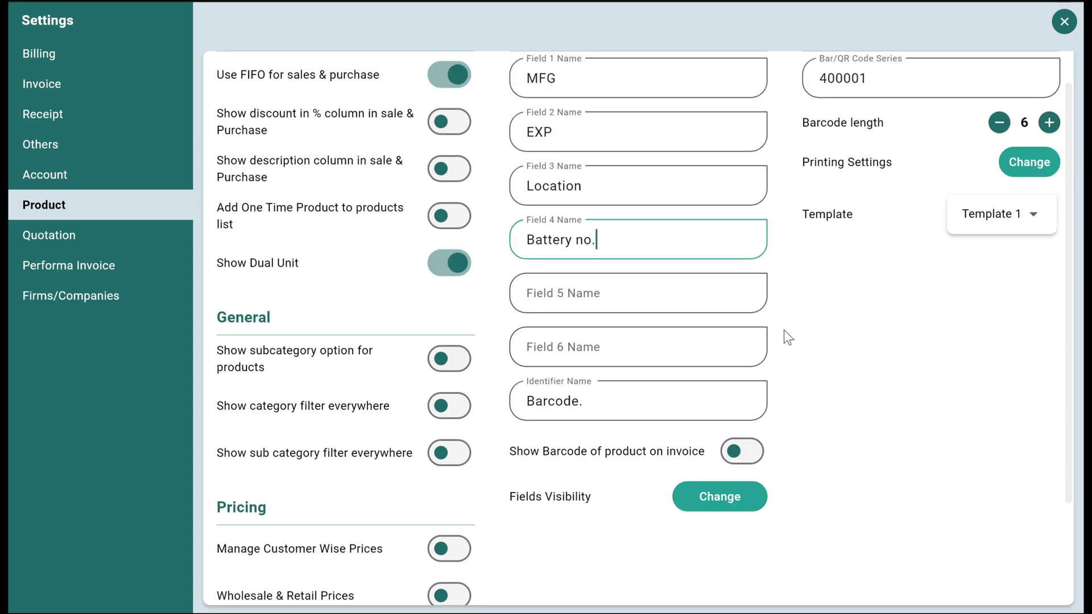
key("ctrl+a")
key("BackSpace")
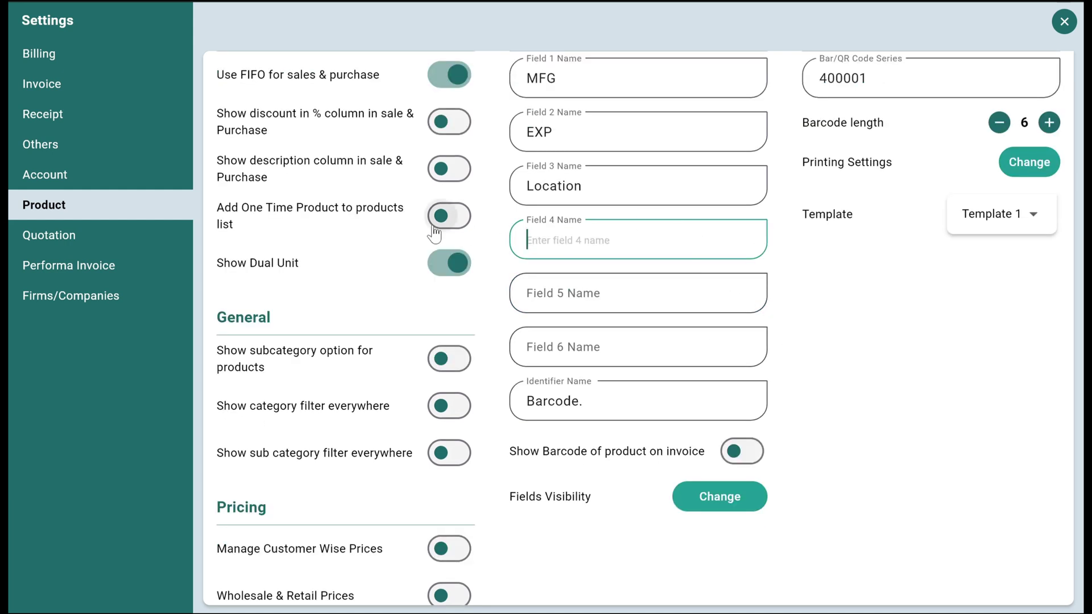
Turn off the Location field's visibility on invoices and save the product settings.
scroll(609, 404, "up", 1)
scroll(625, 398, "down", 2)
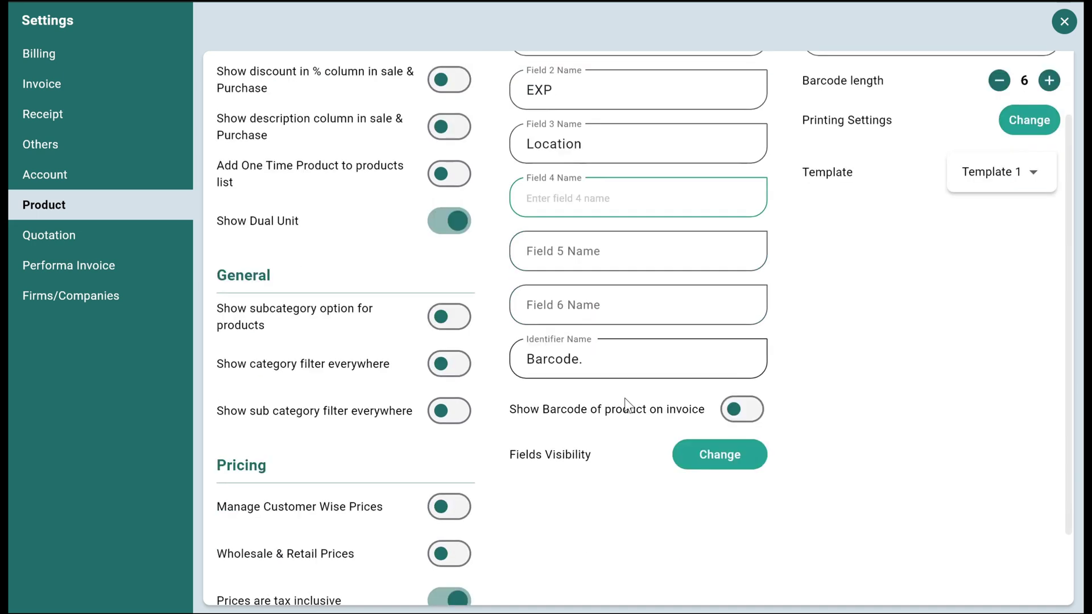
scroll(625, 398, "down", 1)
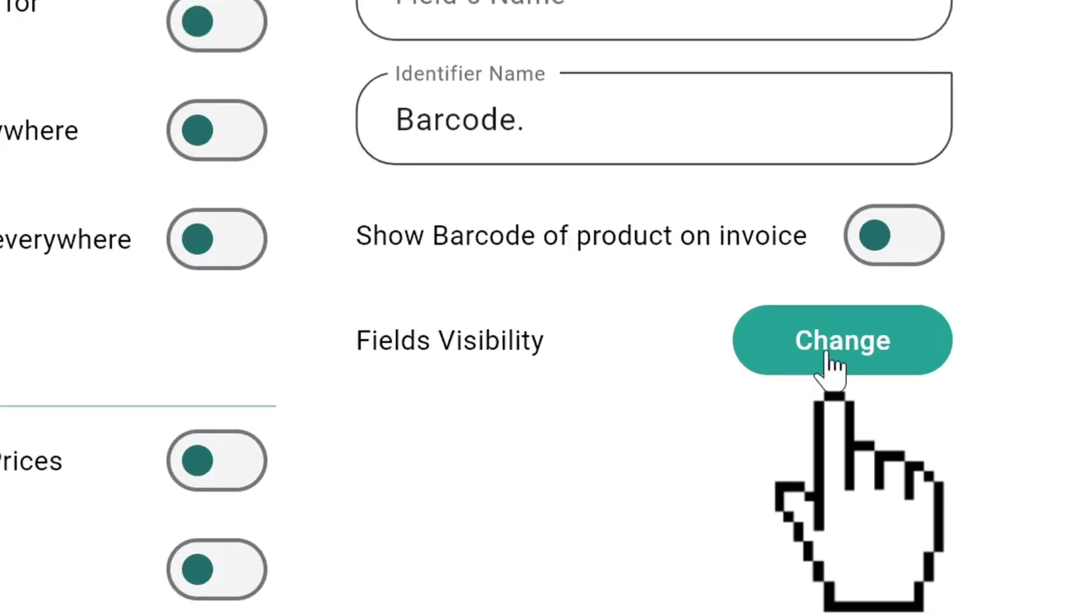
left_click(829, 355)
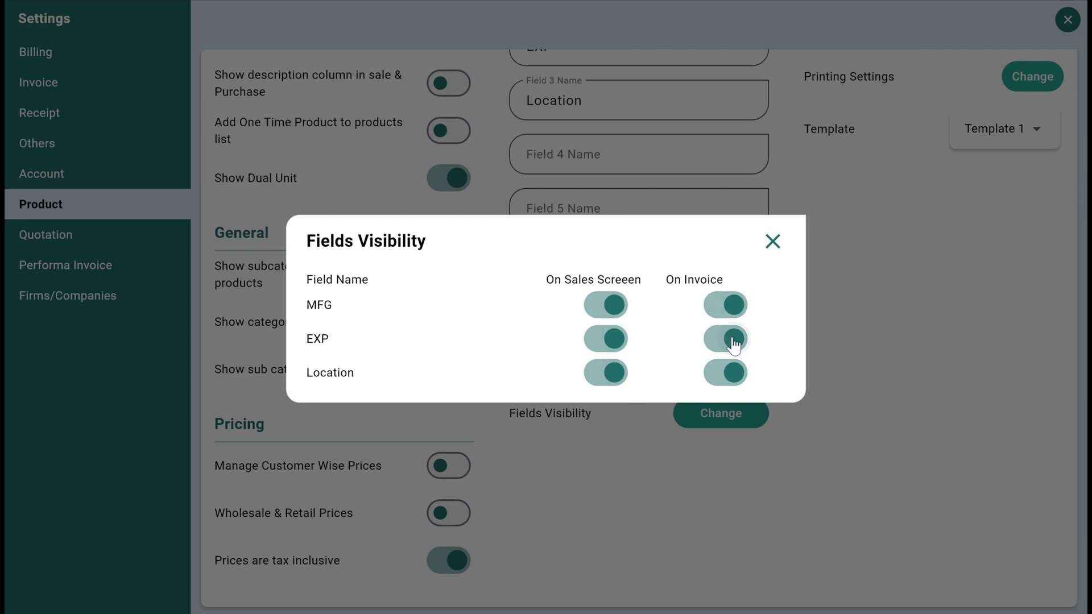
left_click(737, 374)
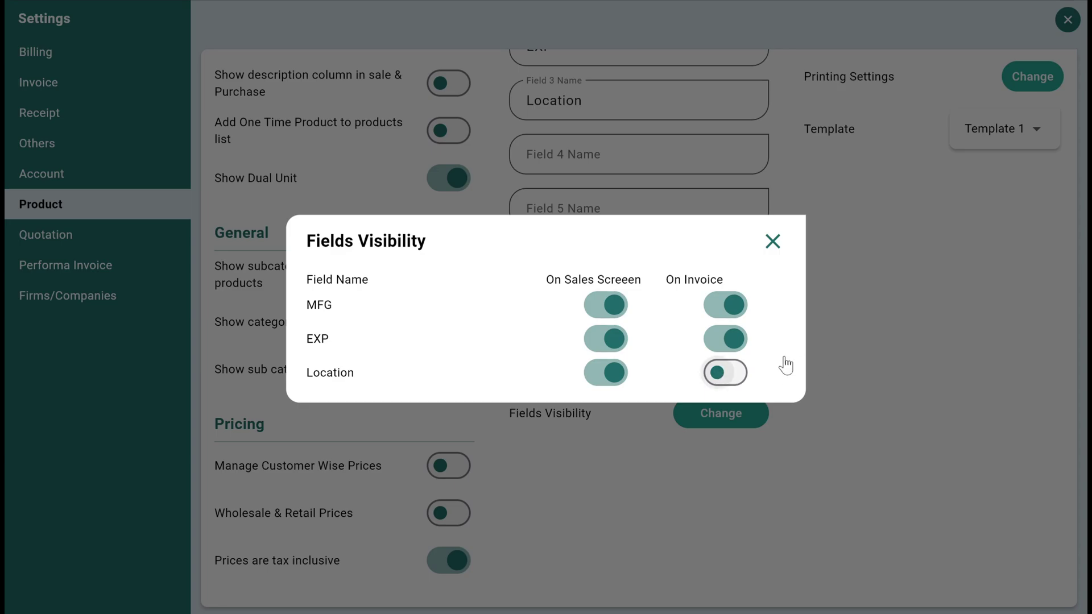
left_click(867, 380)
left_click(989, 576)
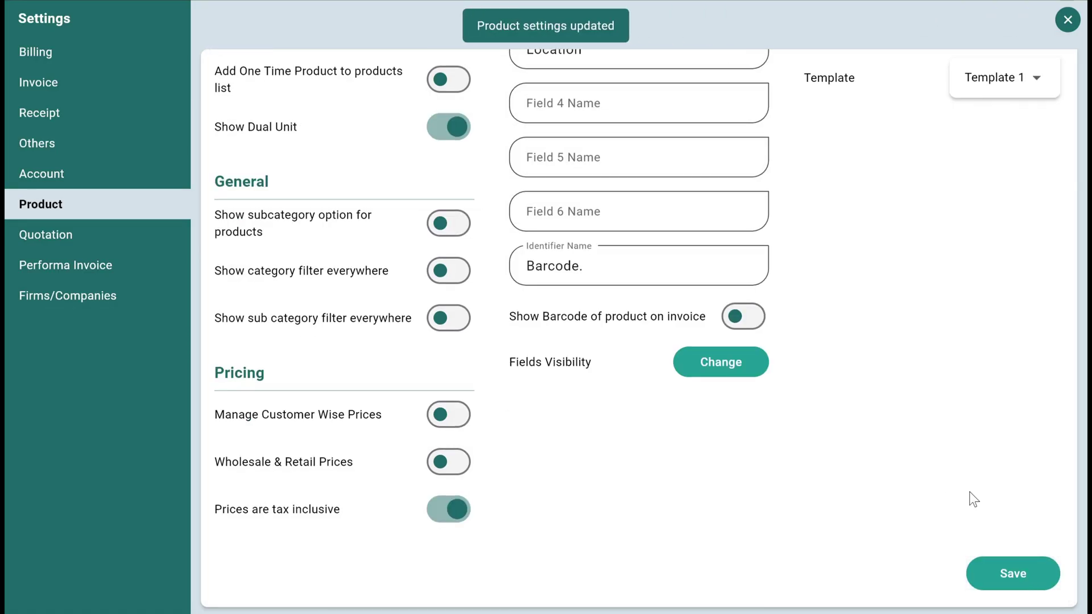
Set the Bar/QR code series to ABC000.
scroll(800, 204, "up", 5)
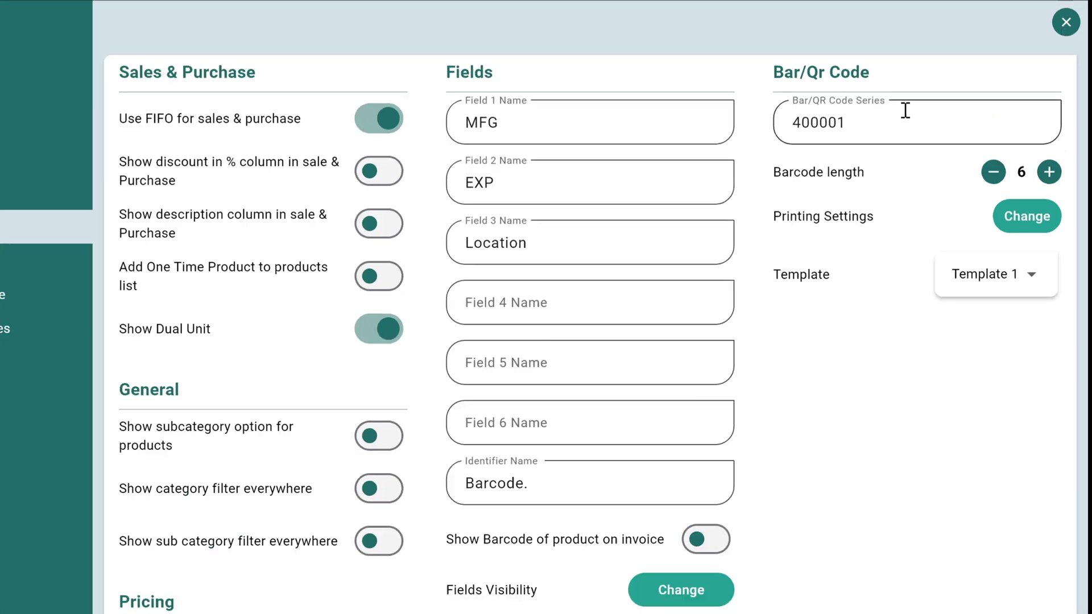
left_click_drag(851, 120, 736, 114)
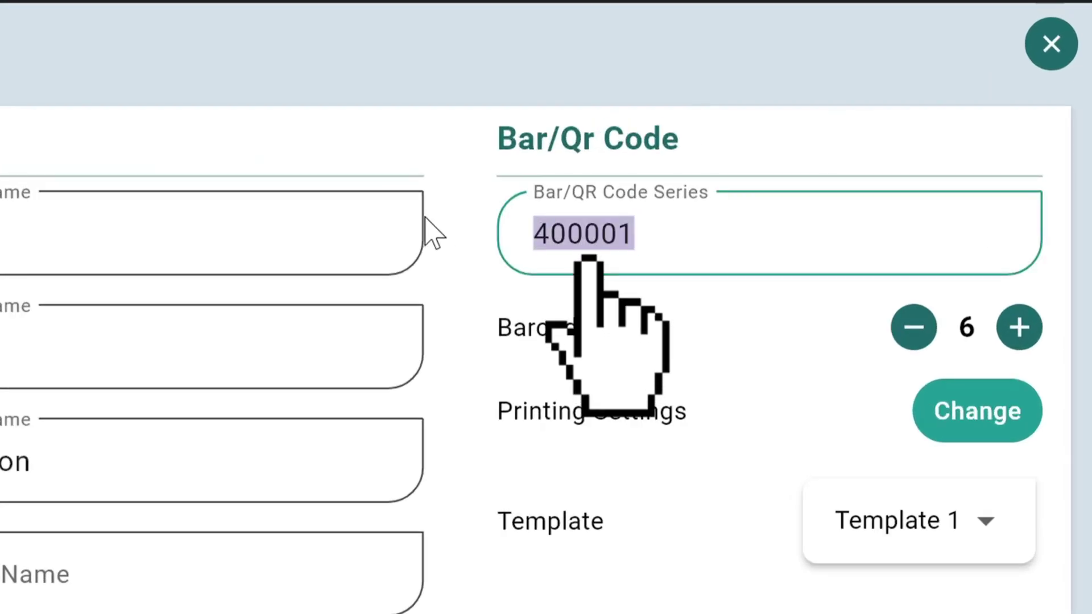
type("ABC")
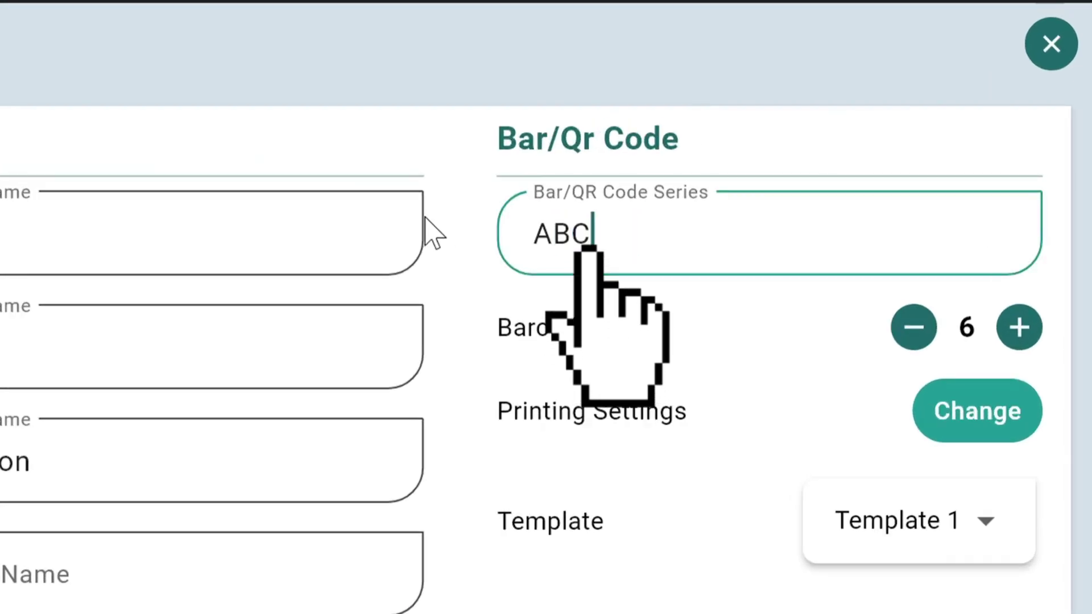
type("000")
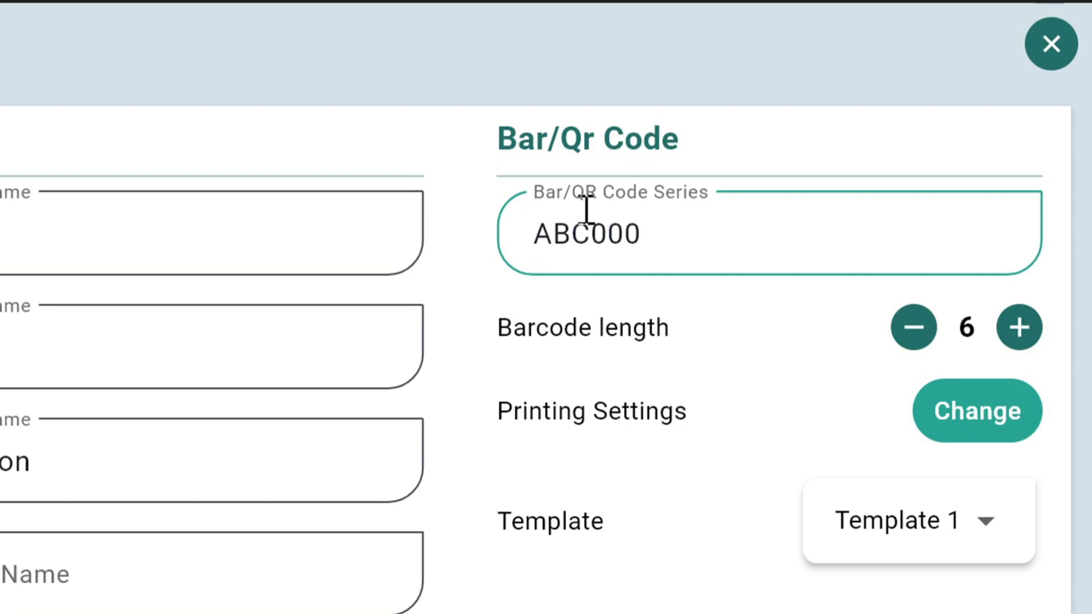
scroll(653, 259, "up", 1)
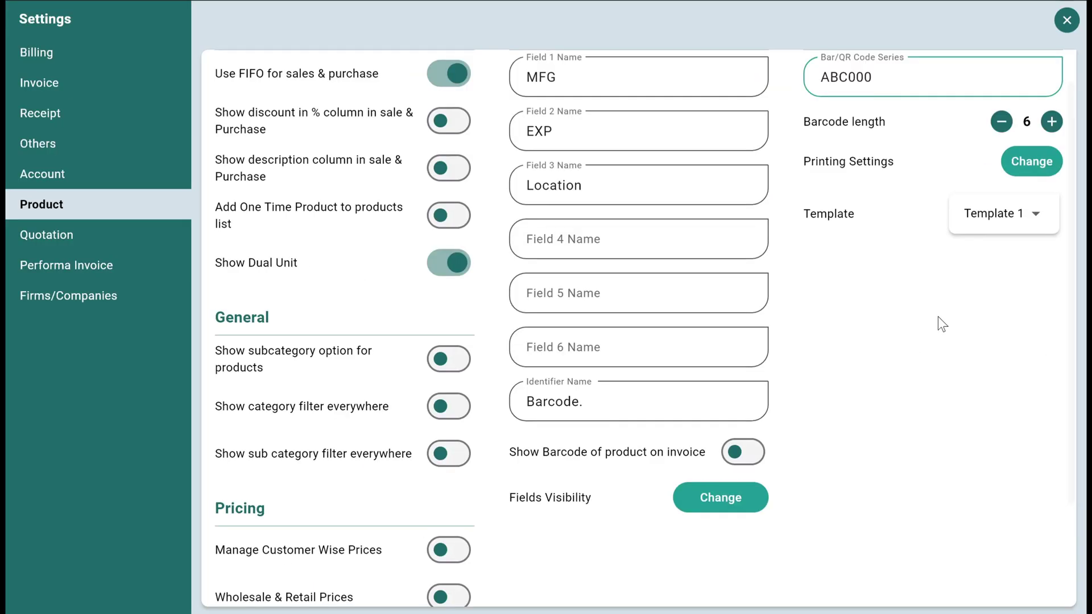
scroll(937, 316, "down", 1)
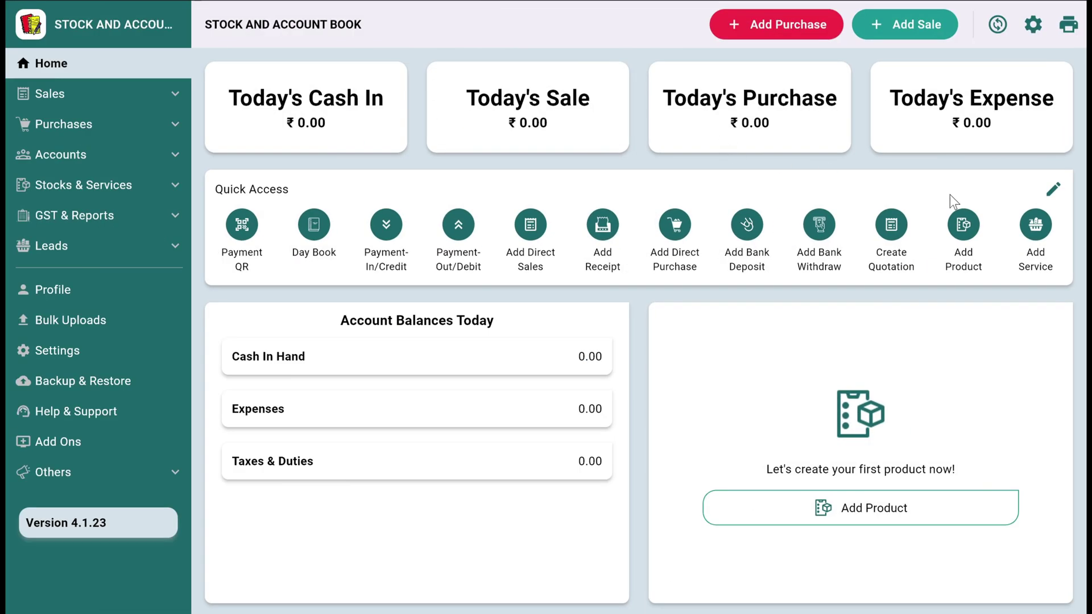
left_click(965, 229)
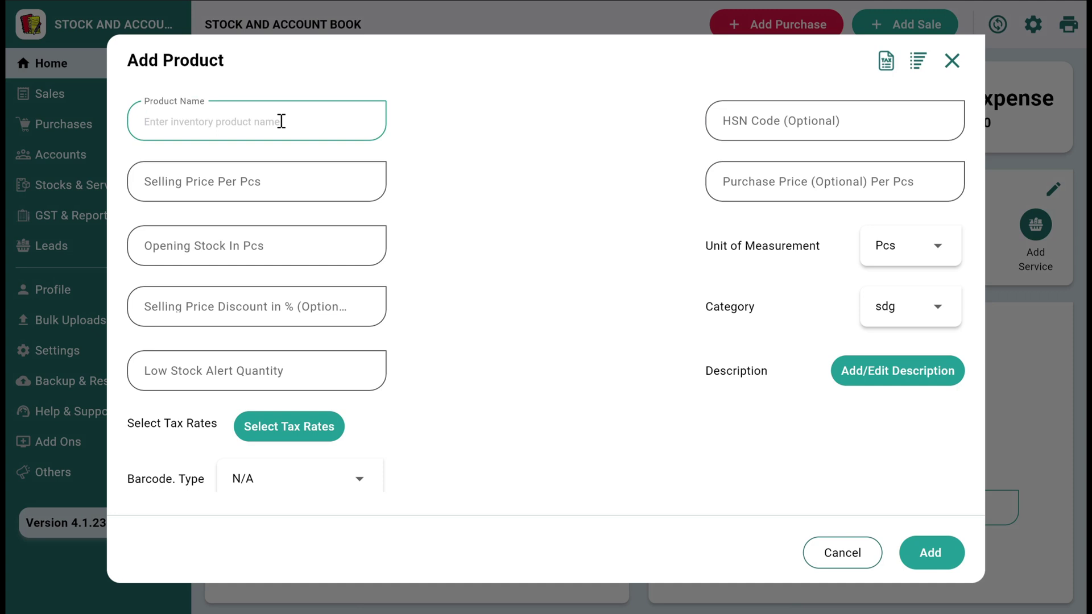
type("Parle G")
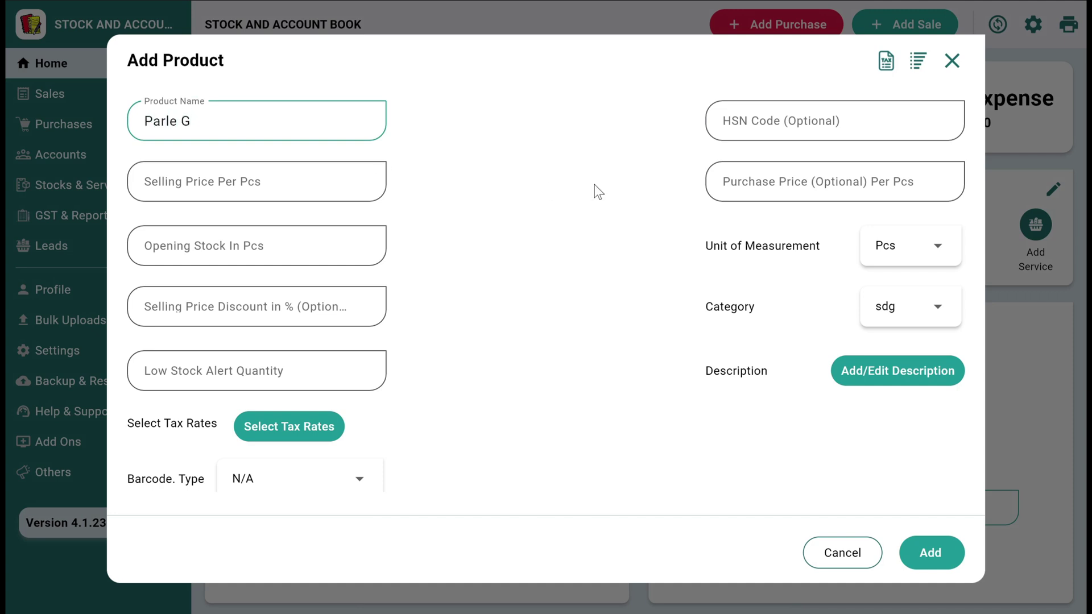
scroll(381, 203, "down", 1)
scroll(252, 163, "down", 1)
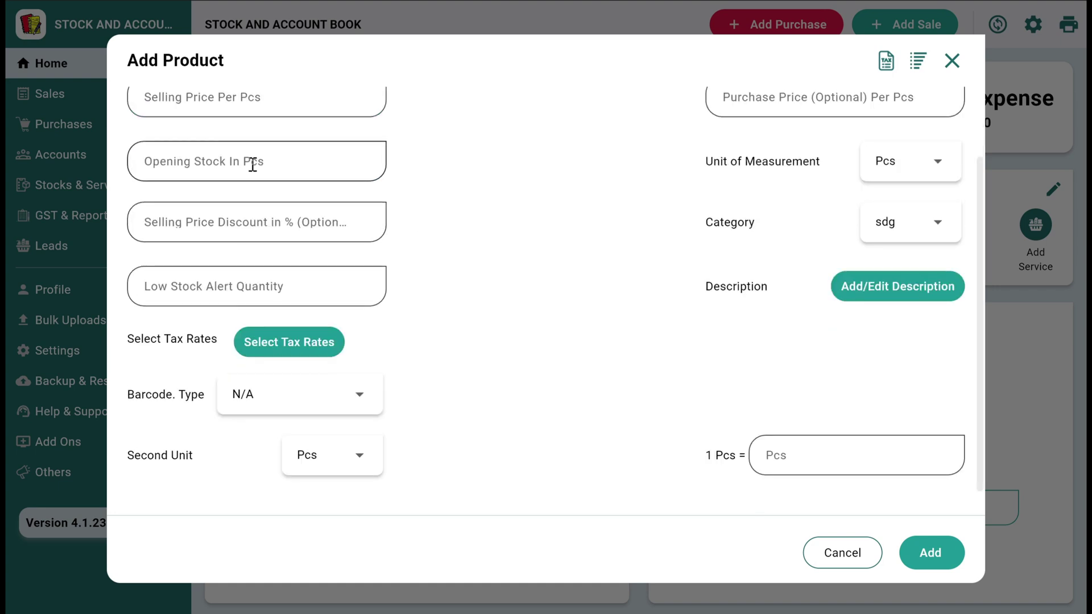
scroll(247, 162, "up", 2)
left_click(215, 188)
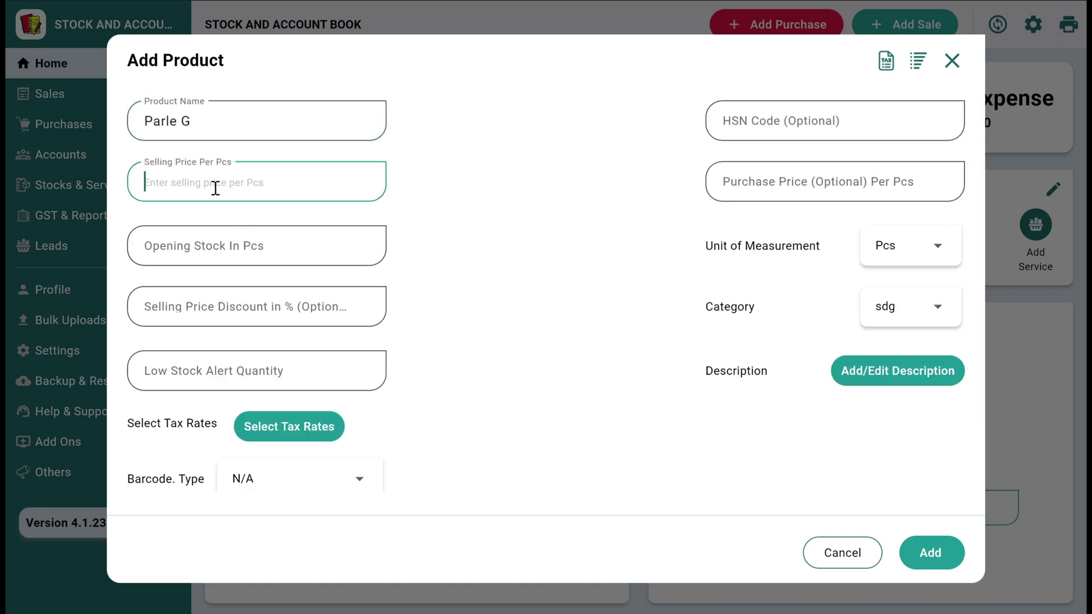
type("5")
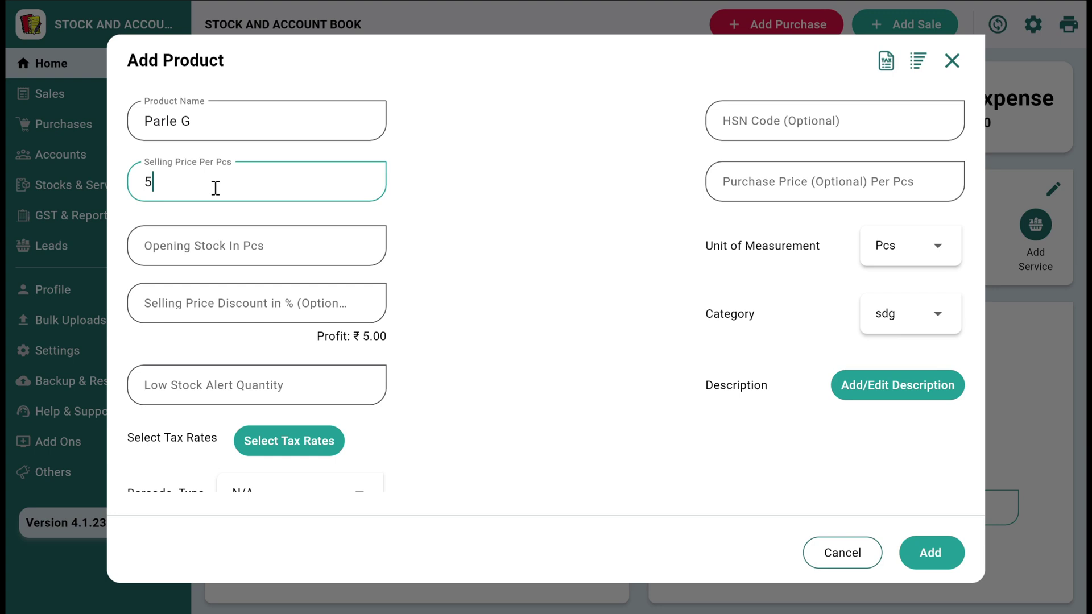
left_click(800, 176)
type("4")
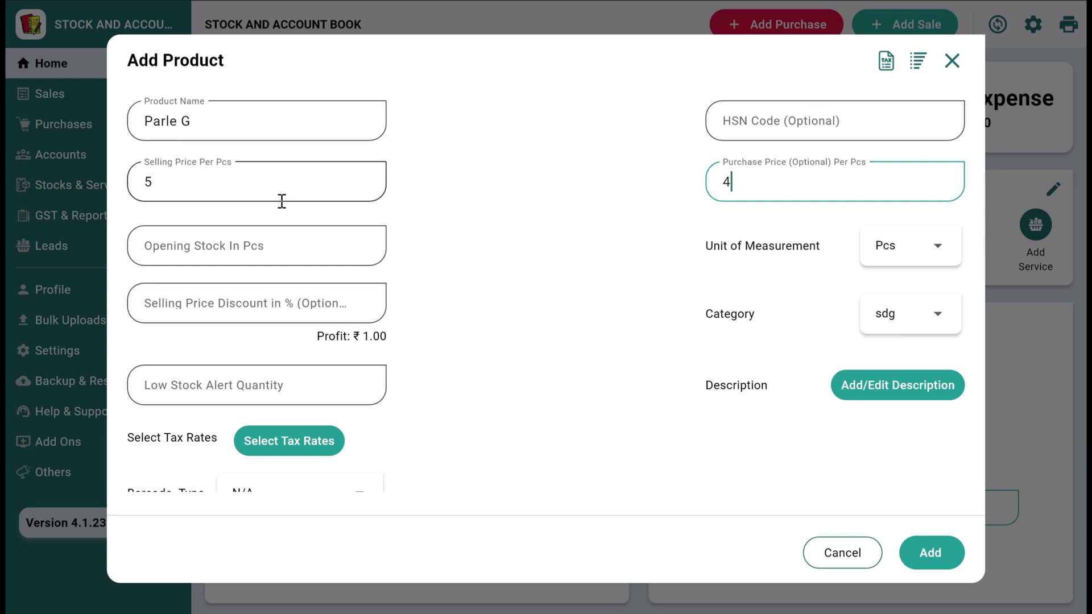
scroll(282, 201, "down", 3)
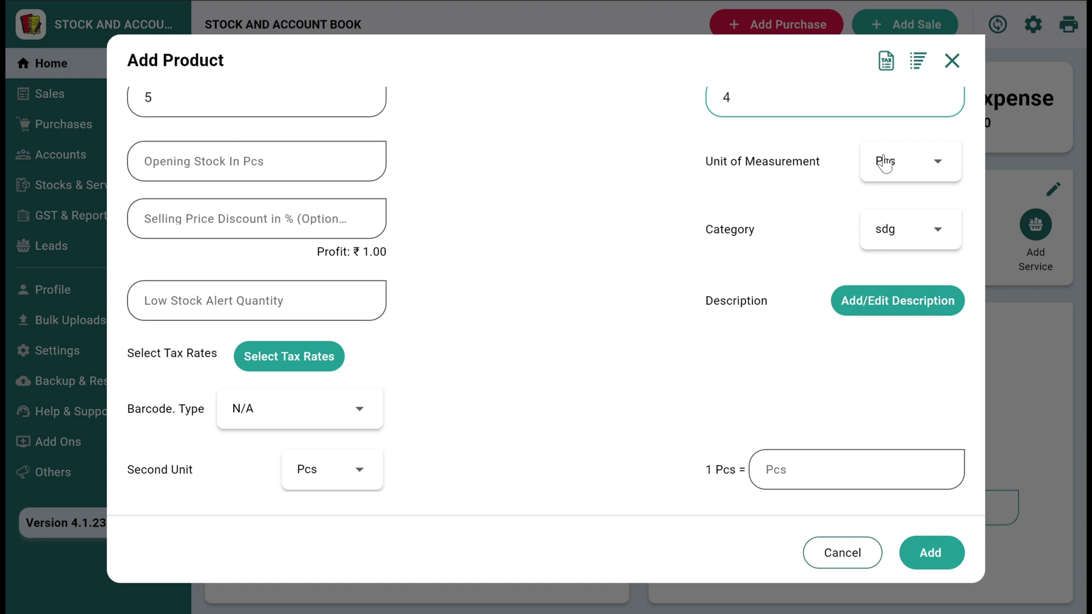
scroll(885, 163, "down", 1)
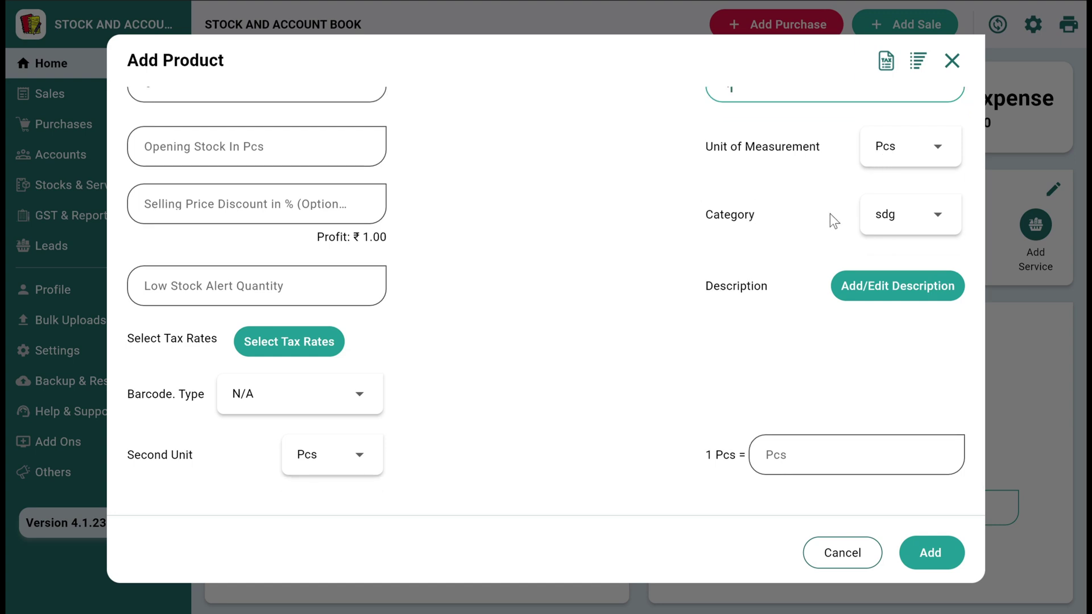
left_click(952, 61)
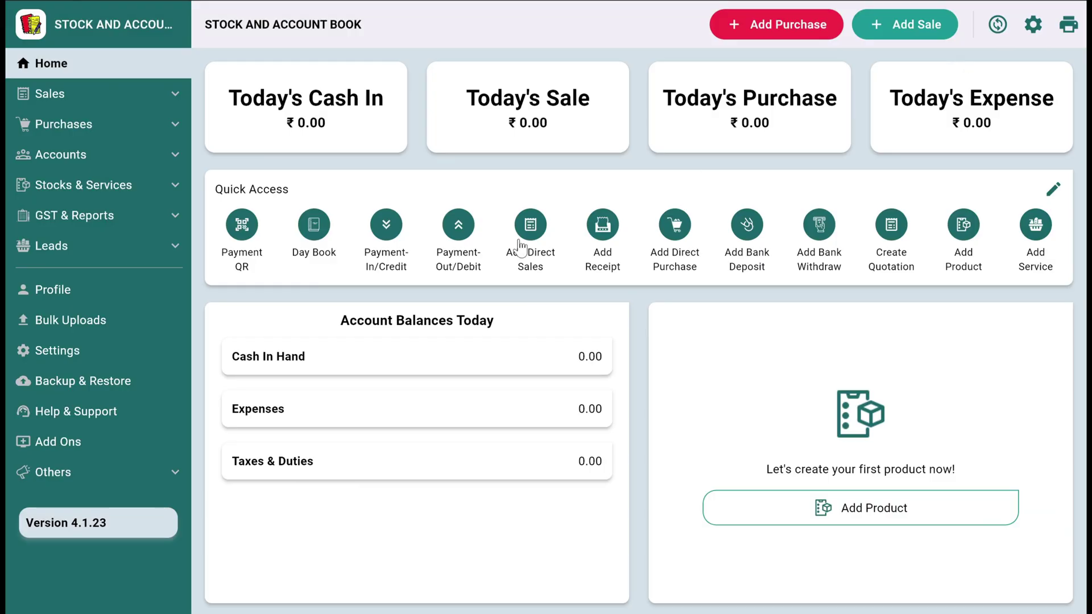
Turn off Show Dual Unit in the product settings, save the change and close the settings.
left_click(88, 363)
left_click(51, 208)
scroll(506, 290, "down", 1)
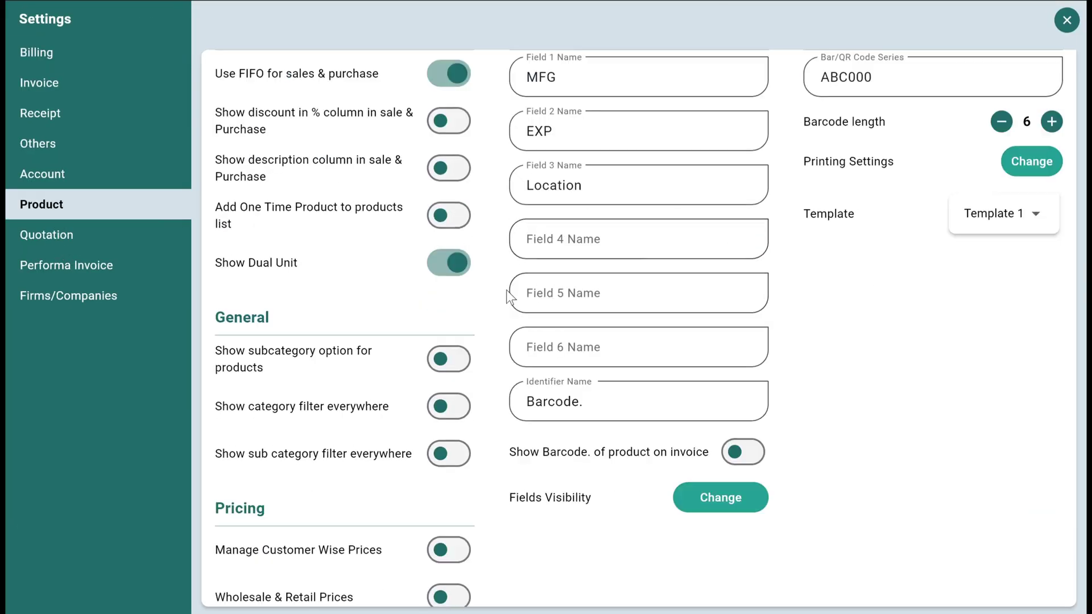
left_click(441, 266)
scroll(654, 312, "down", 3)
left_click(1008, 572)
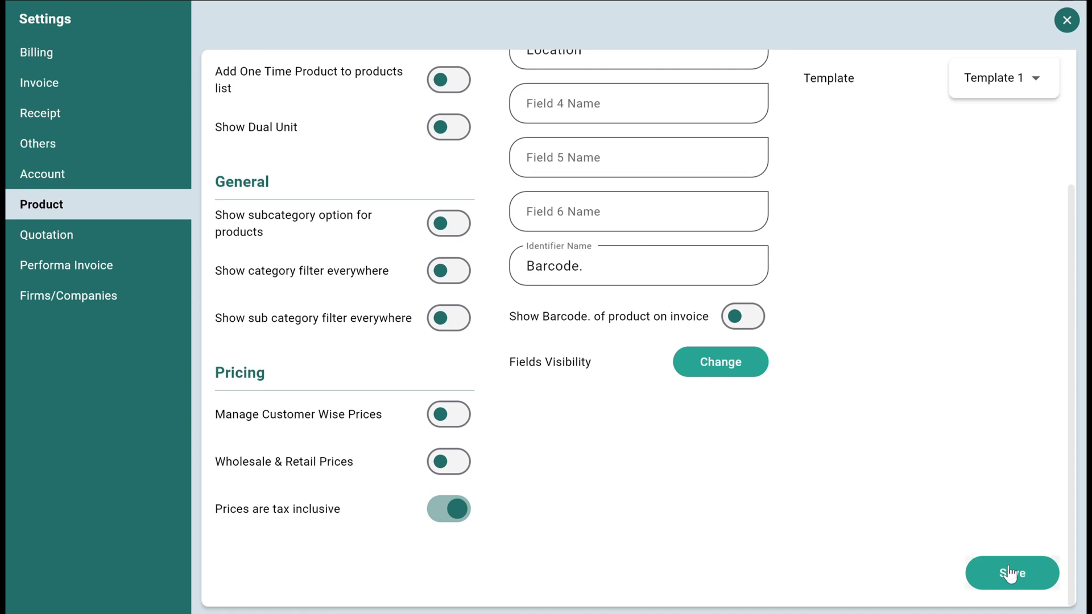
left_click(1067, 20)
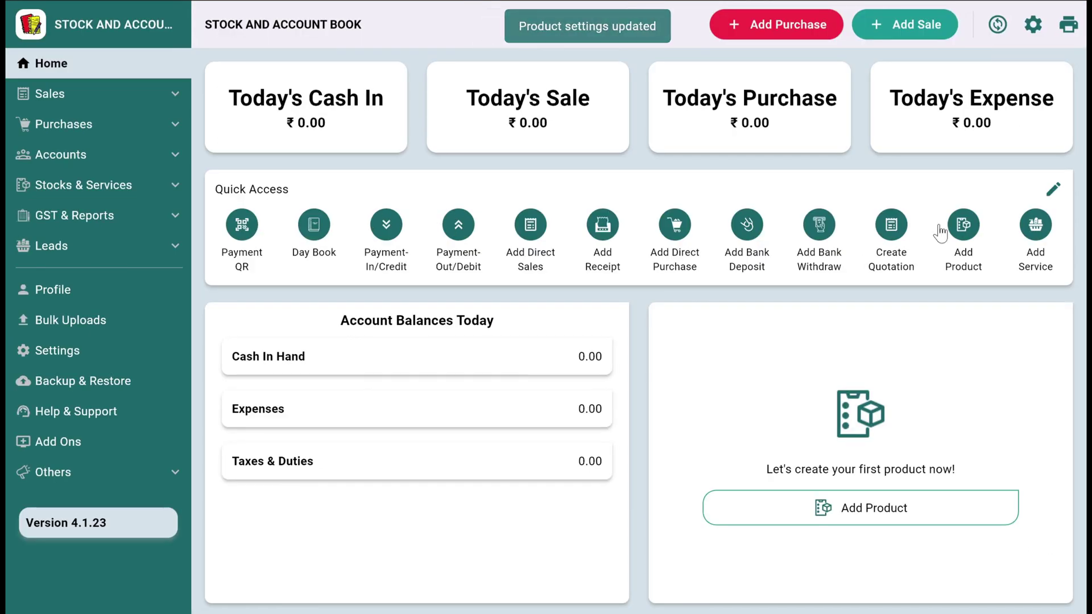
Start a new product named Parle G with a selling price of 5 and a purchase price of 4 per piece.
left_click(963, 225)
left_click(190, 115)
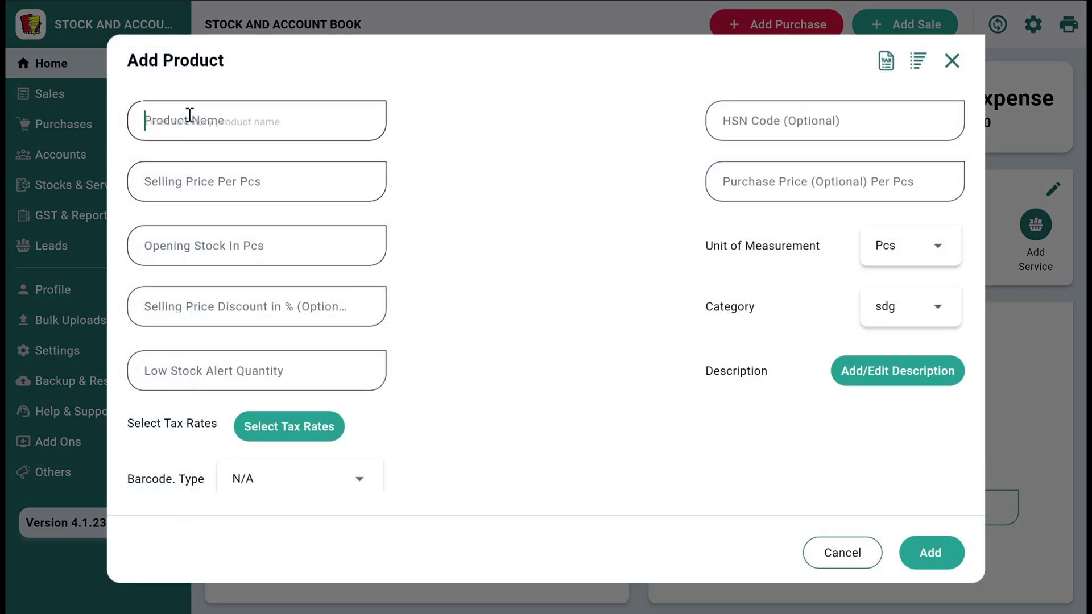
type("PAR")
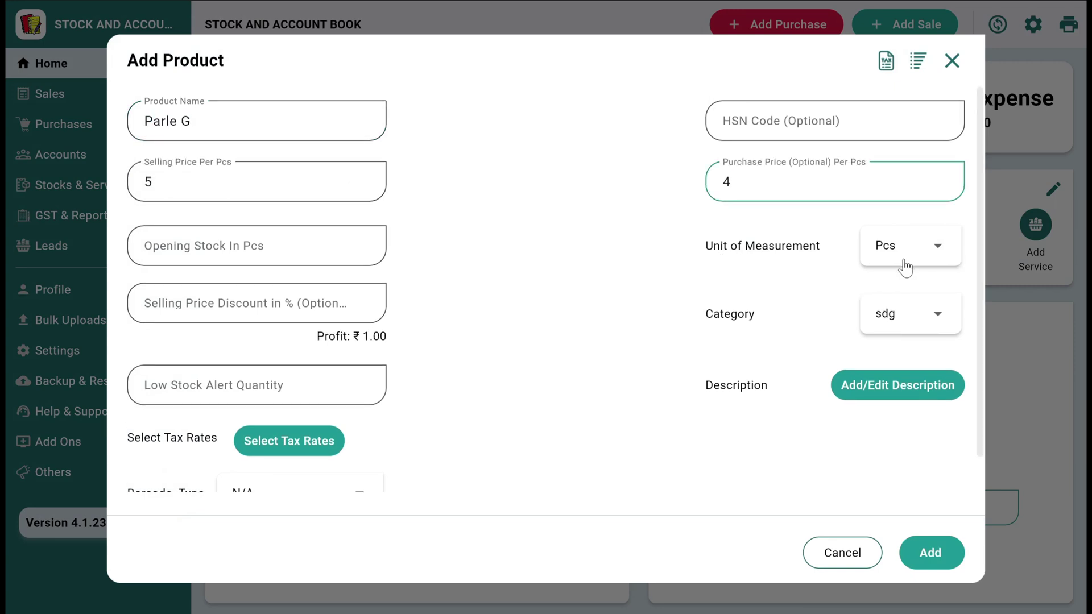
Create a product category named Biscuits and assign it to the Parle G product.
left_click(882, 324)
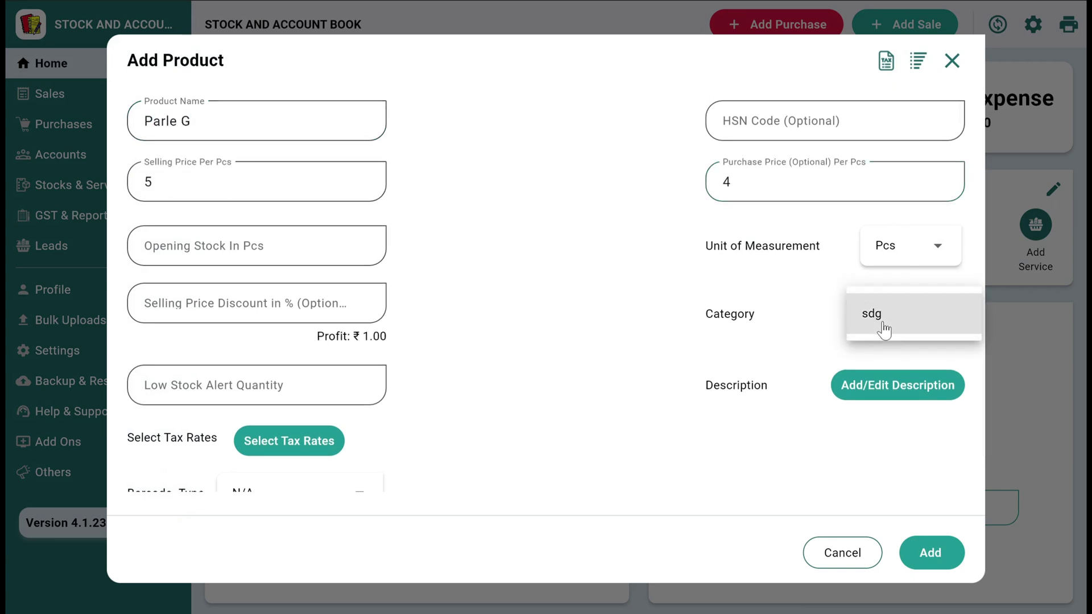
left_click(770, 307)
left_click(917, 60)
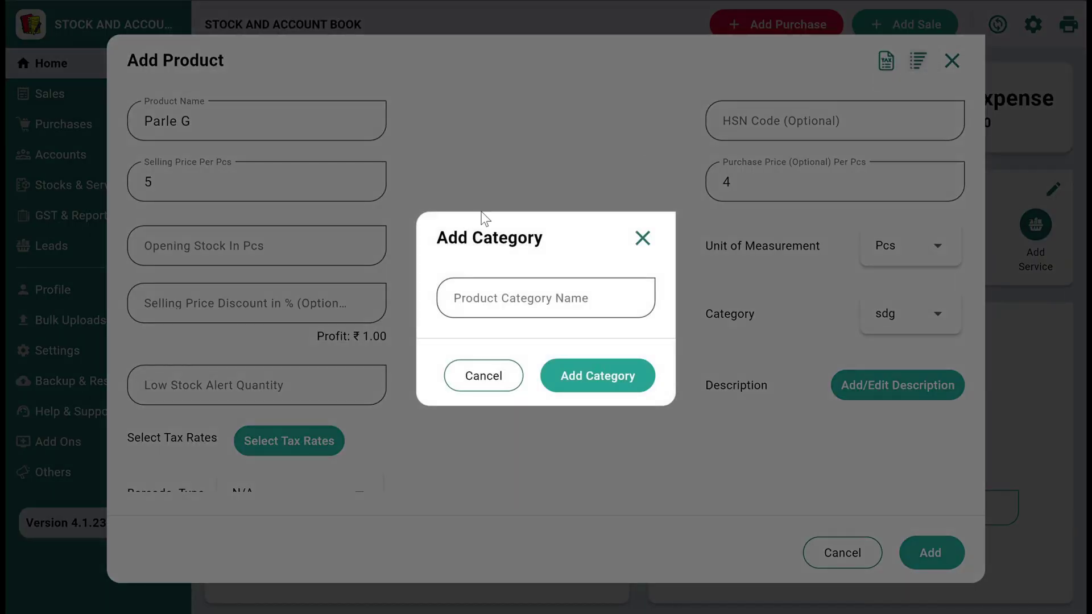
left_click(488, 306)
type("Biscuits")
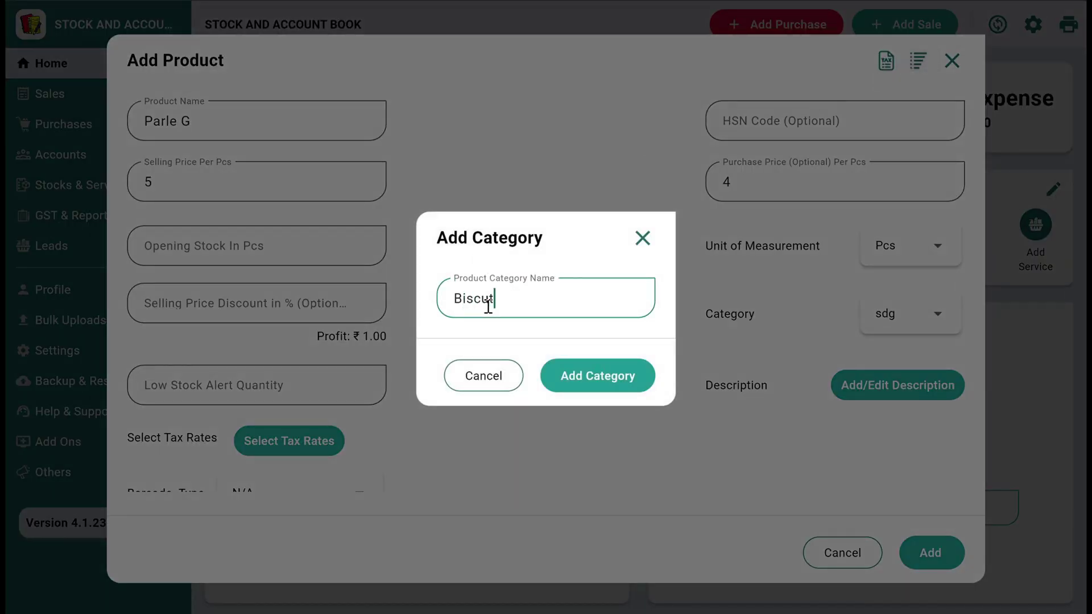
left_click(613, 377)
left_click(876, 327)
left_click(886, 312)
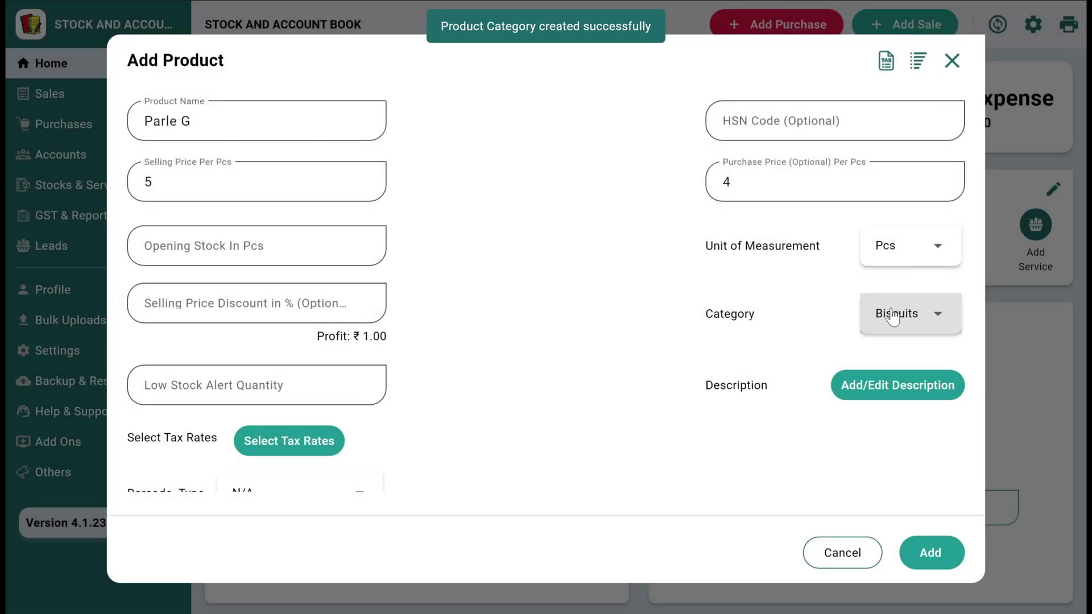
Apply only the GST 18.0 % tax rate to the Parle G product.
scroll(855, 313, "down", 1)
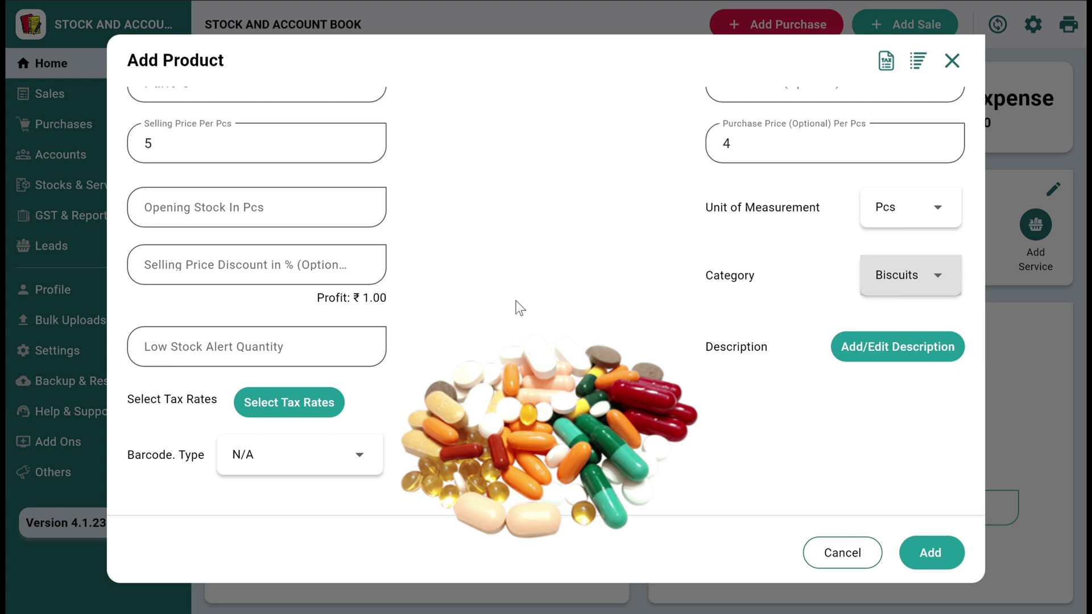
left_click(293, 402)
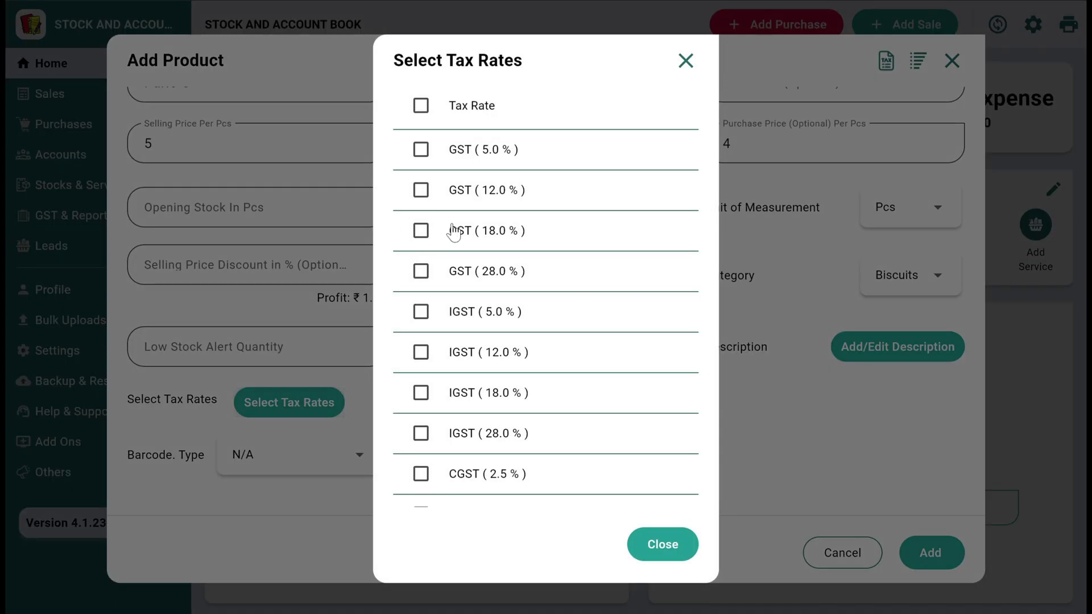
left_click(421, 271)
left_click(421, 231)
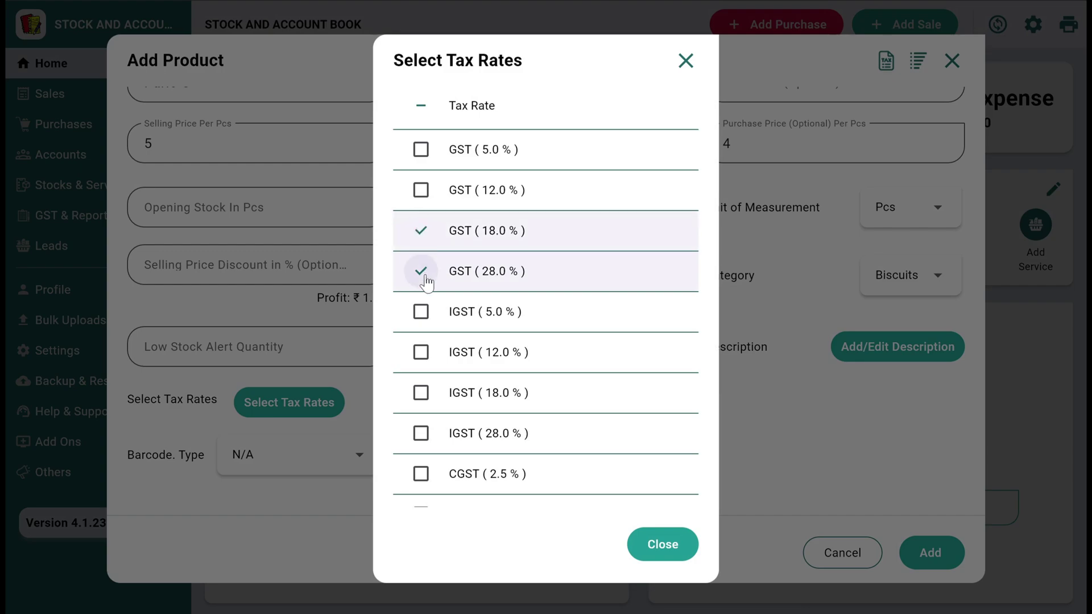
left_click(421, 271)
left_click(653, 540)
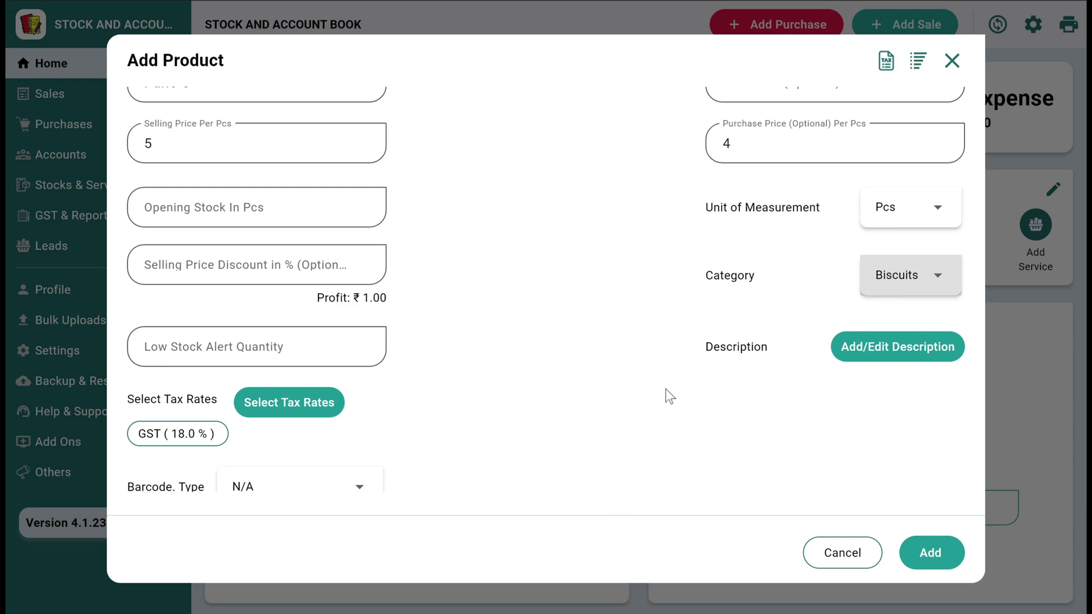
Set the barcode type to Product's Bar/Qr code and give each product a Common QR/Bar Code.
scroll(749, 361, "down", 1)
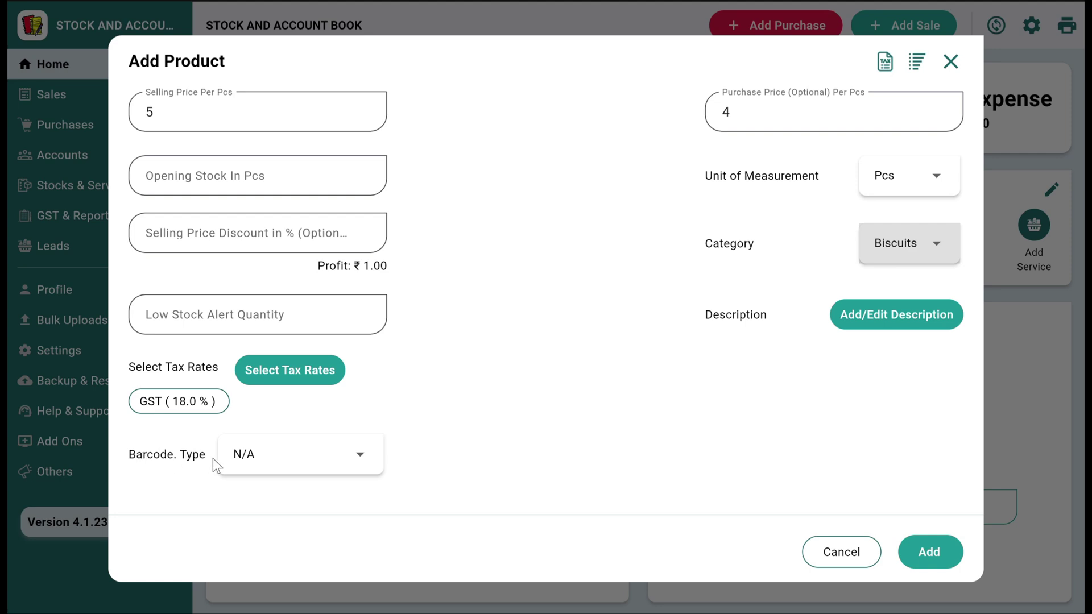
left_click(263, 466)
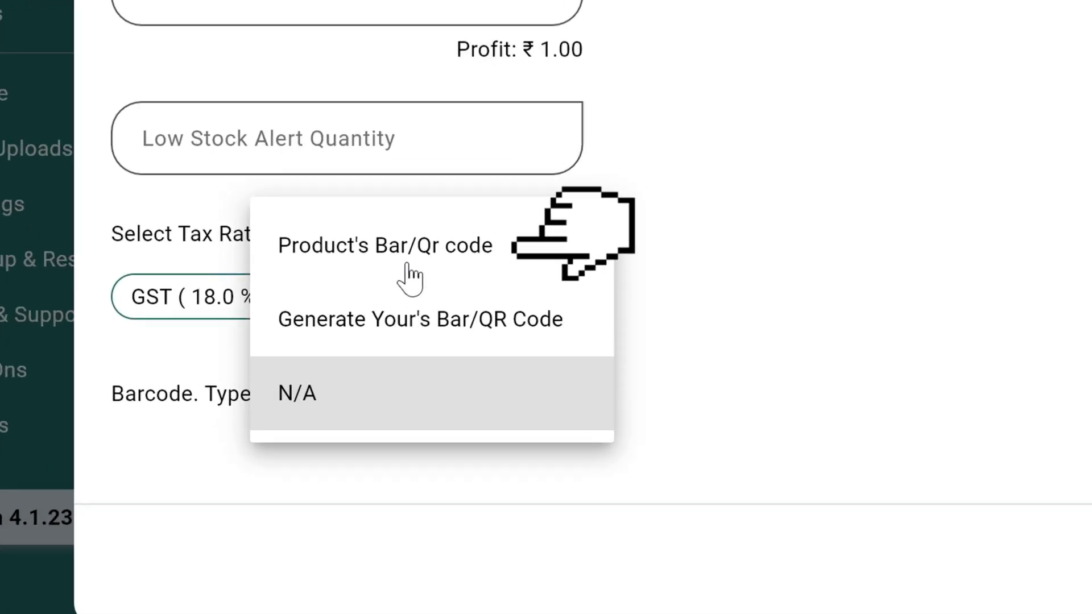
left_click(409, 275)
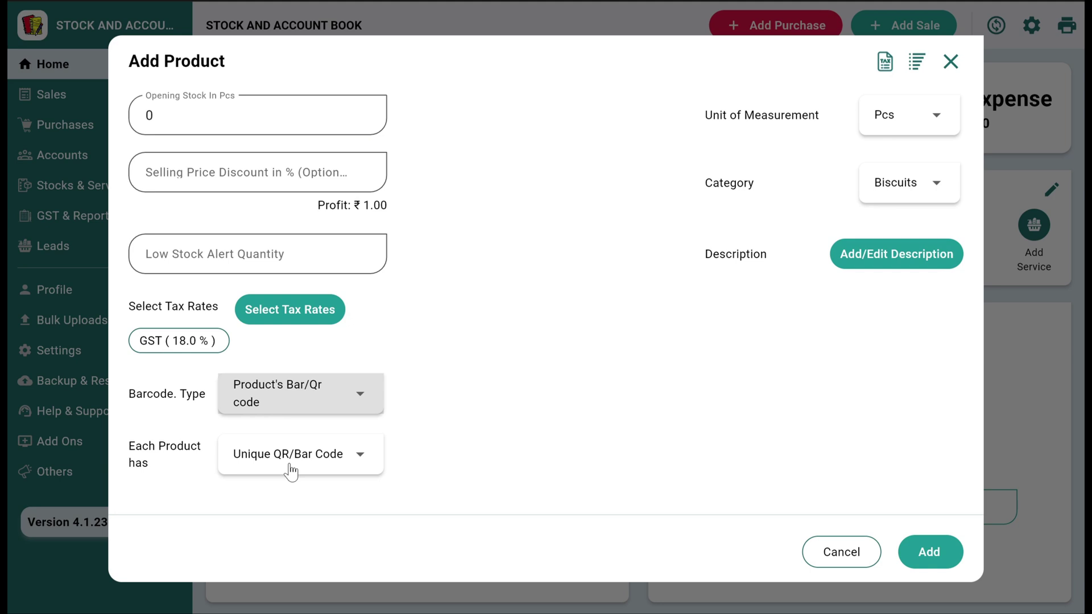
left_click(291, 471)
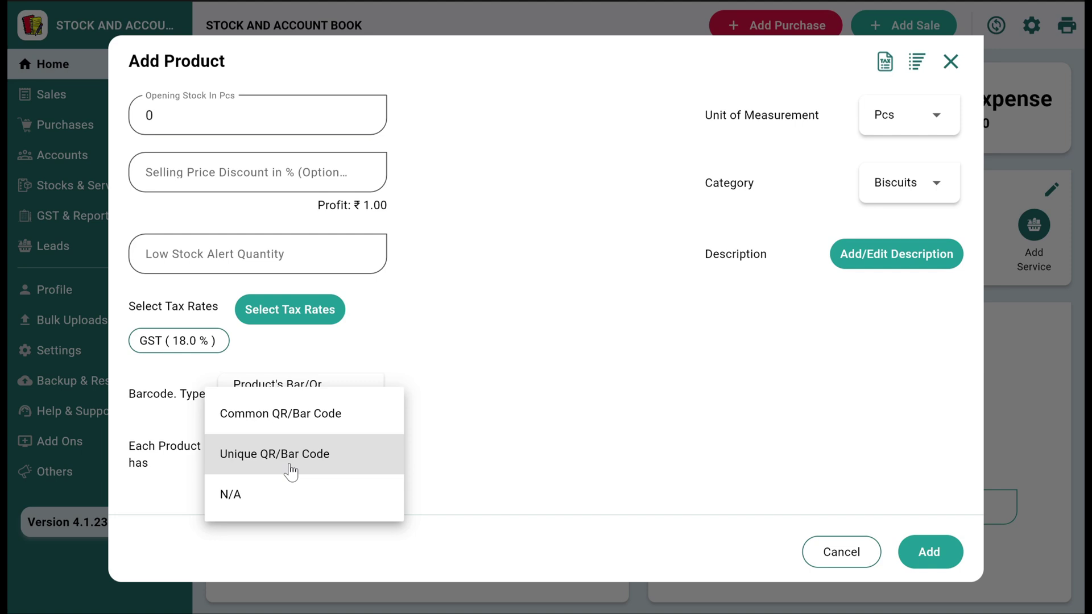
left_click(293, 413)
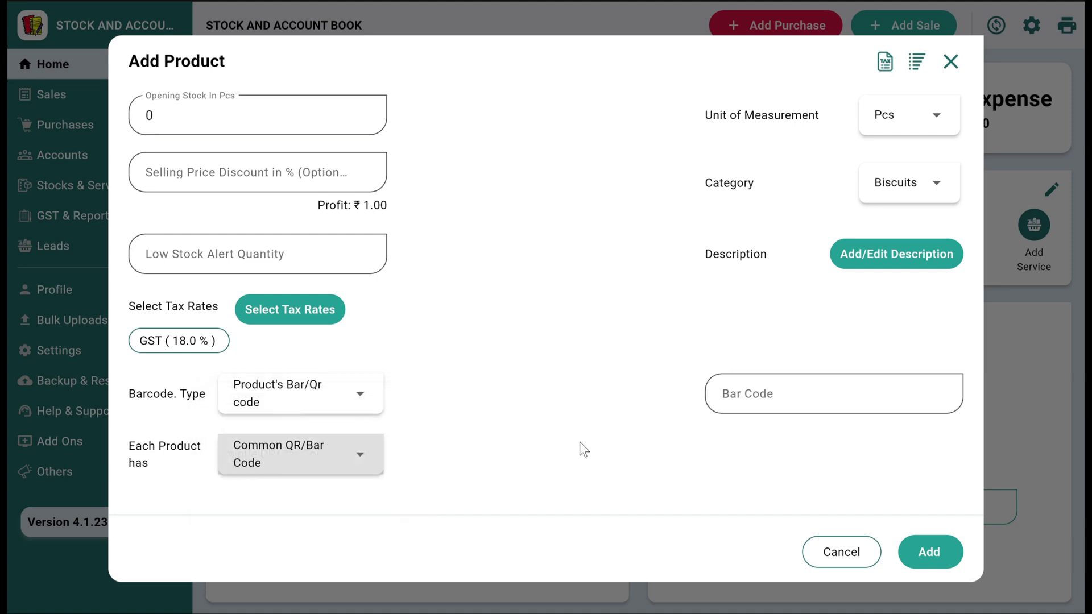
Enter 123456 as the product's bar code and add Parle G to the inventory.
left_click(774, 396)
type("123456")
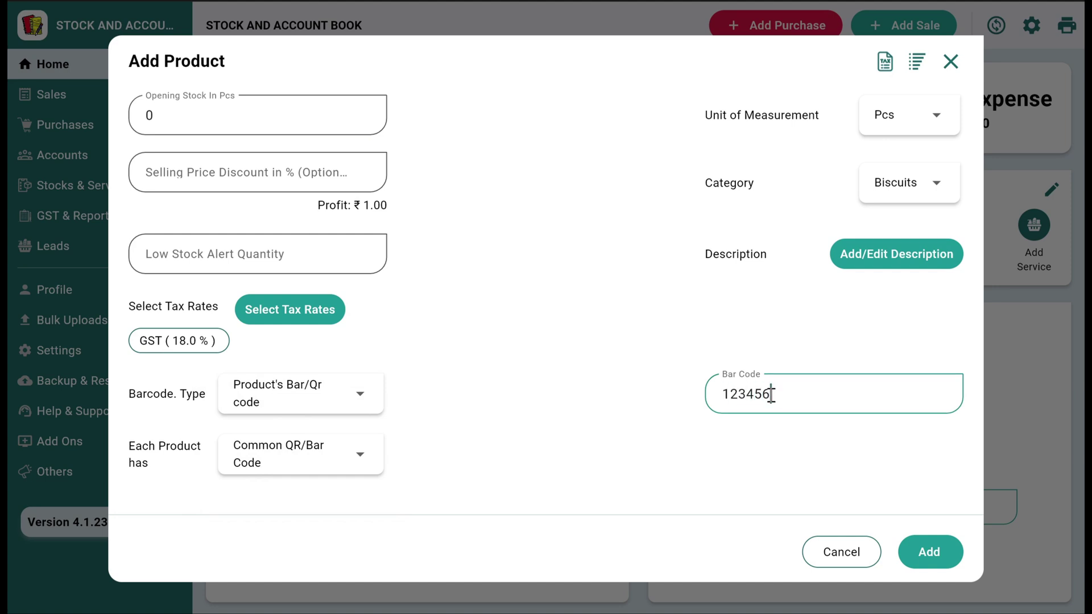
left_click(926, 551)
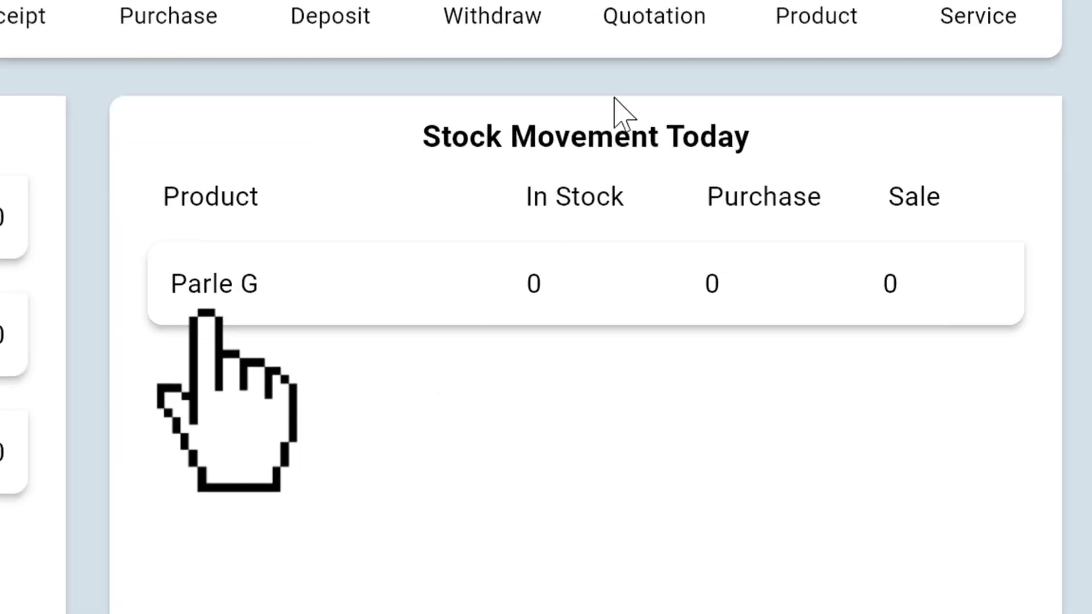
Start another product named ABC with a selling price of 1000 and a purchase price of 400 per piece.
left_click(813, 11)
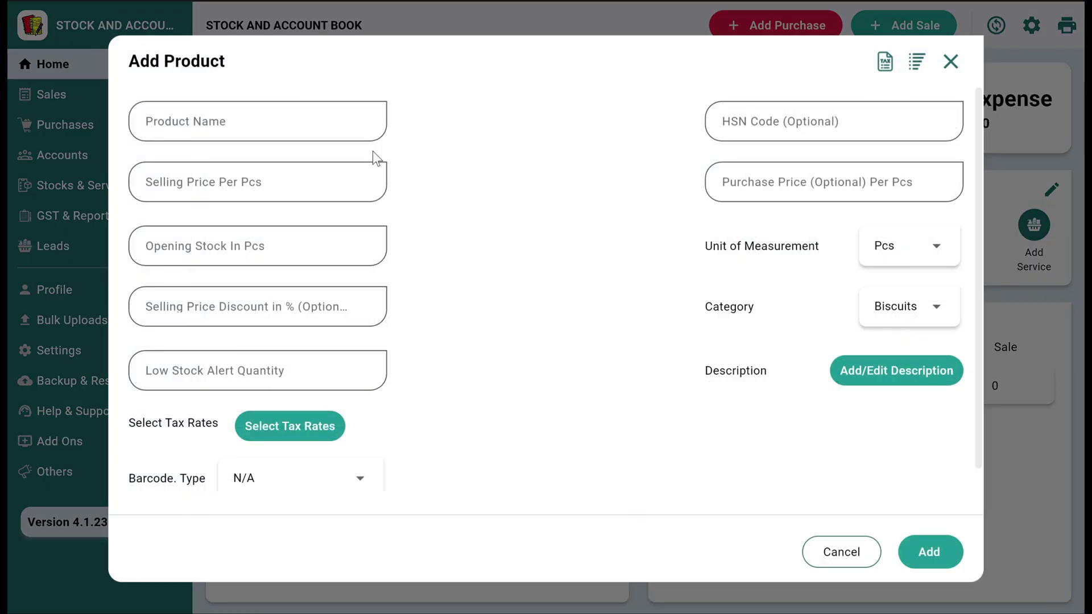
left_click(281, 103)
type("ABC")
key("Tab")
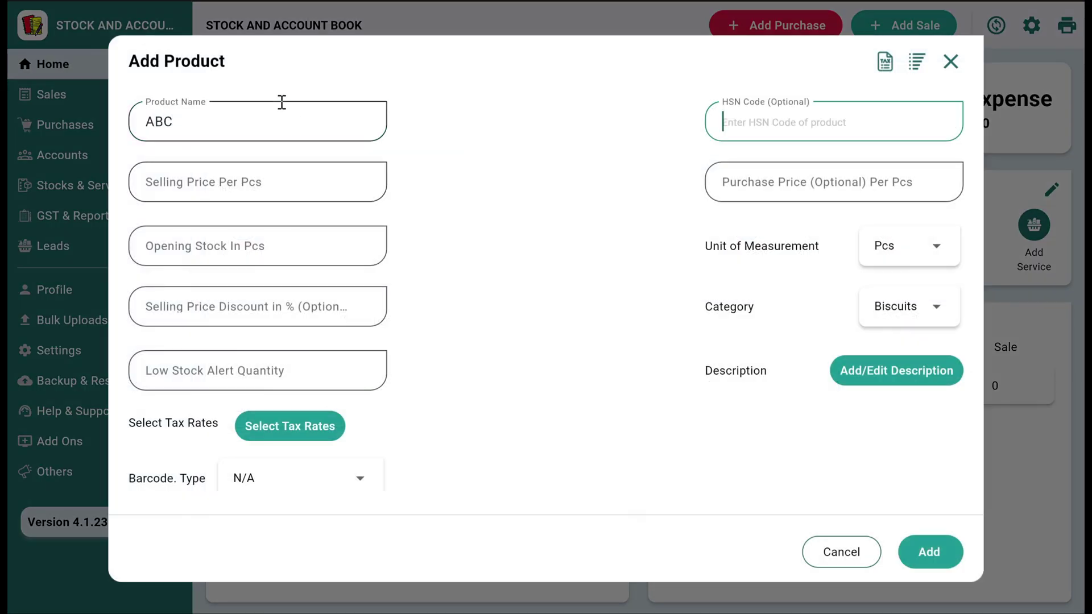
key("Tab")
type("1000")
key("Tab")
type("400")
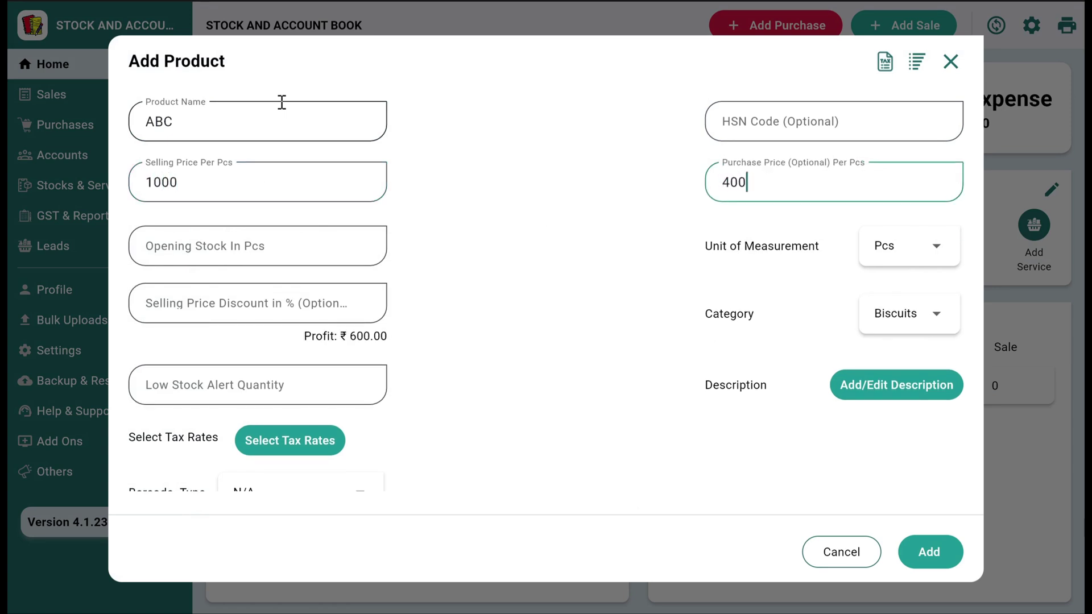
Set ABC's barcode type to Generate Your's Bar/QR Code and give each product a Common QR/Bar Code.
scroll(276, 218, "down", 1)
left_click(233, 455)
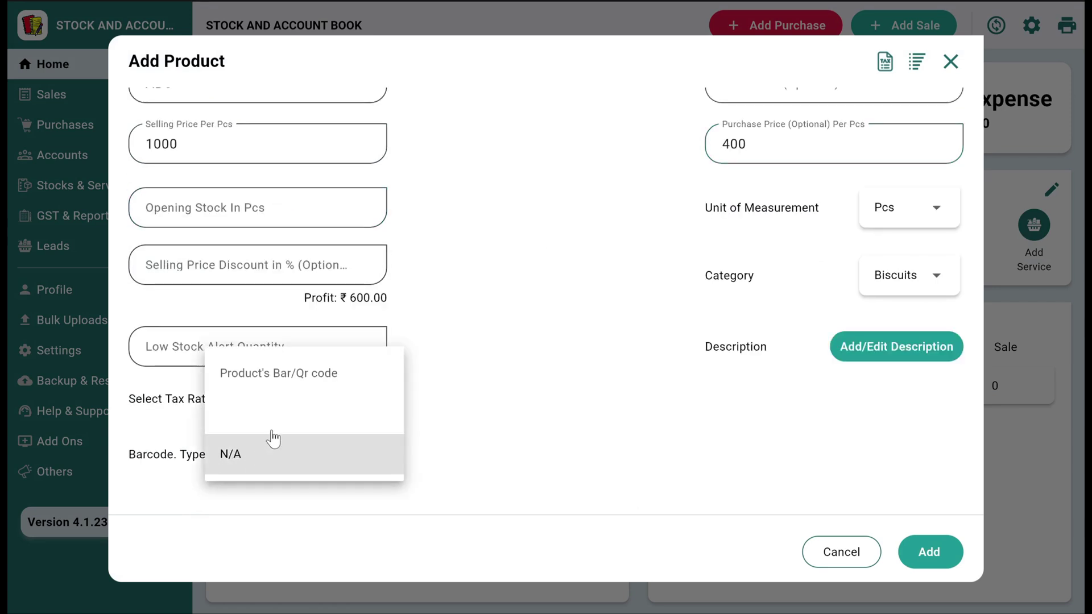
left_click(280, 425)
scroll(293, 455, "down", 1)
left_click(297, 466)
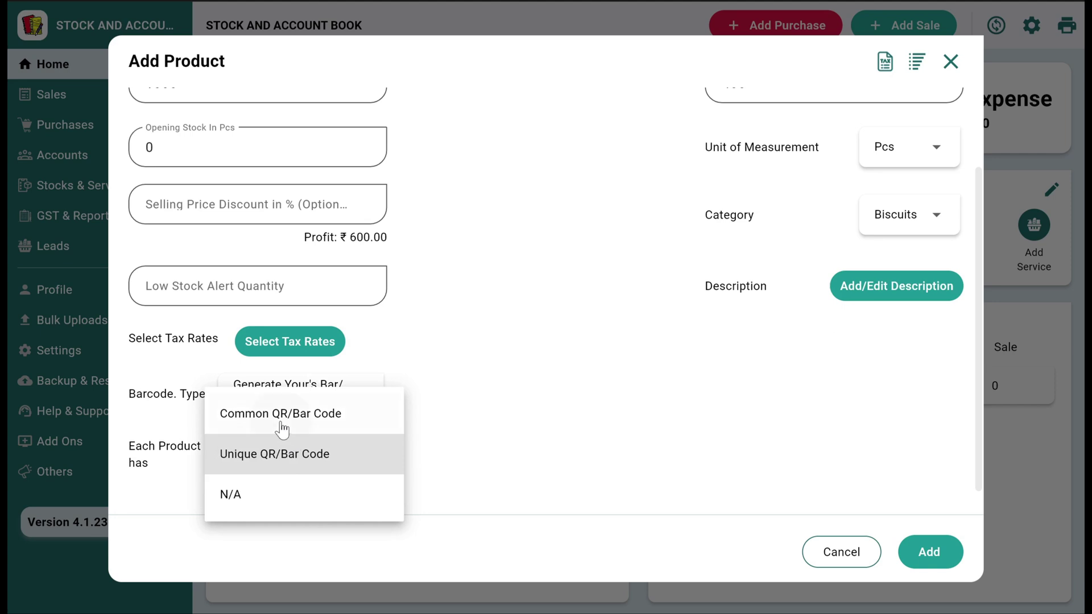
left_click(284, 419)
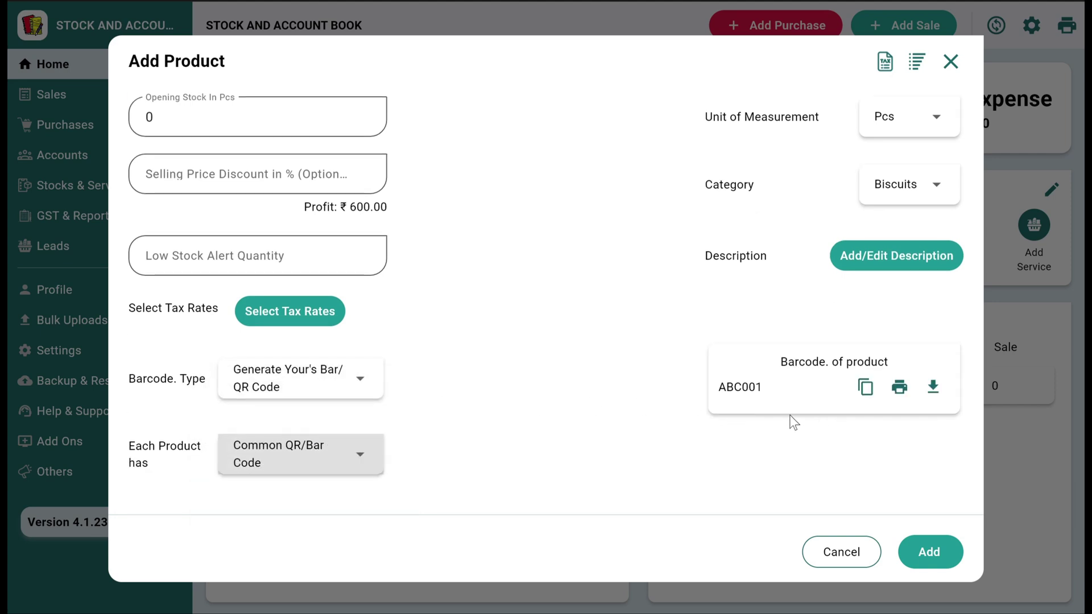
Add ABC to the inventory and start a product named PHONE with a selling price of 10000 and a purchase price of 8000.
left_click(930, 551)
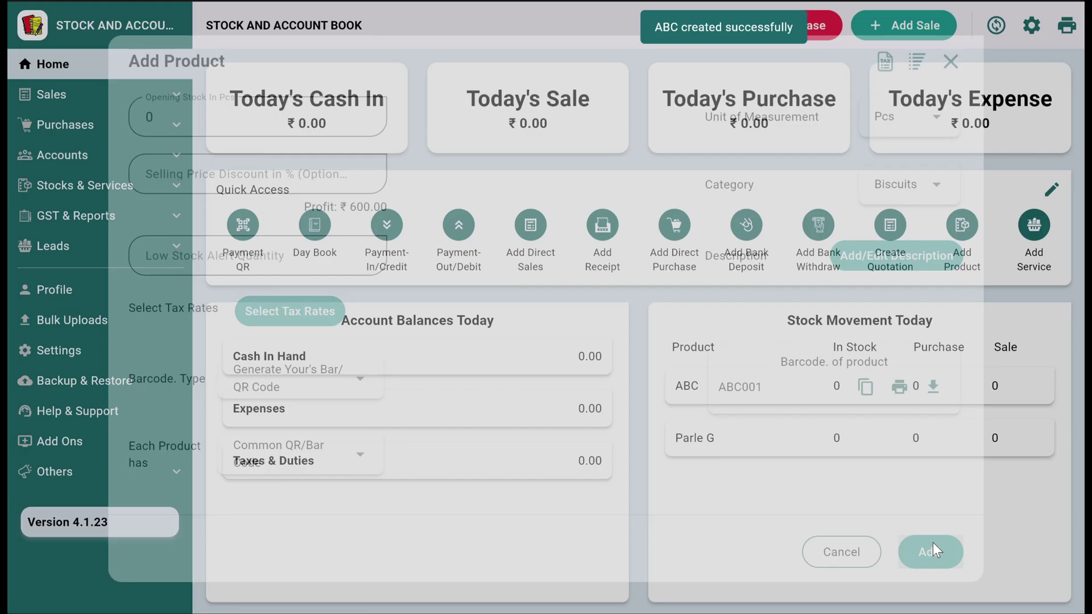
left_click(959, 224)
left_click(248, 108)
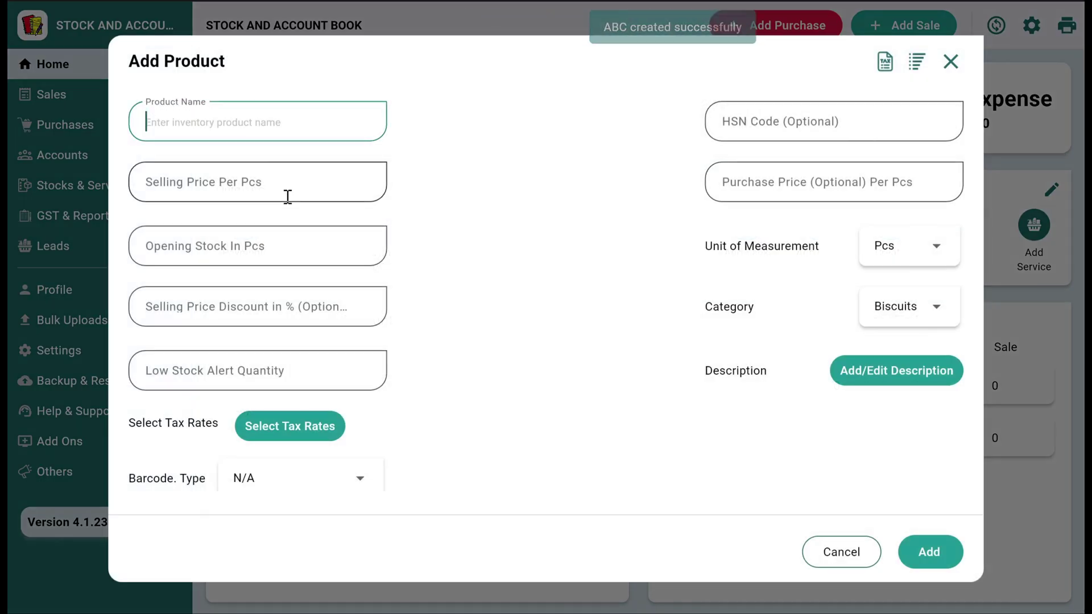
type("PHONE")
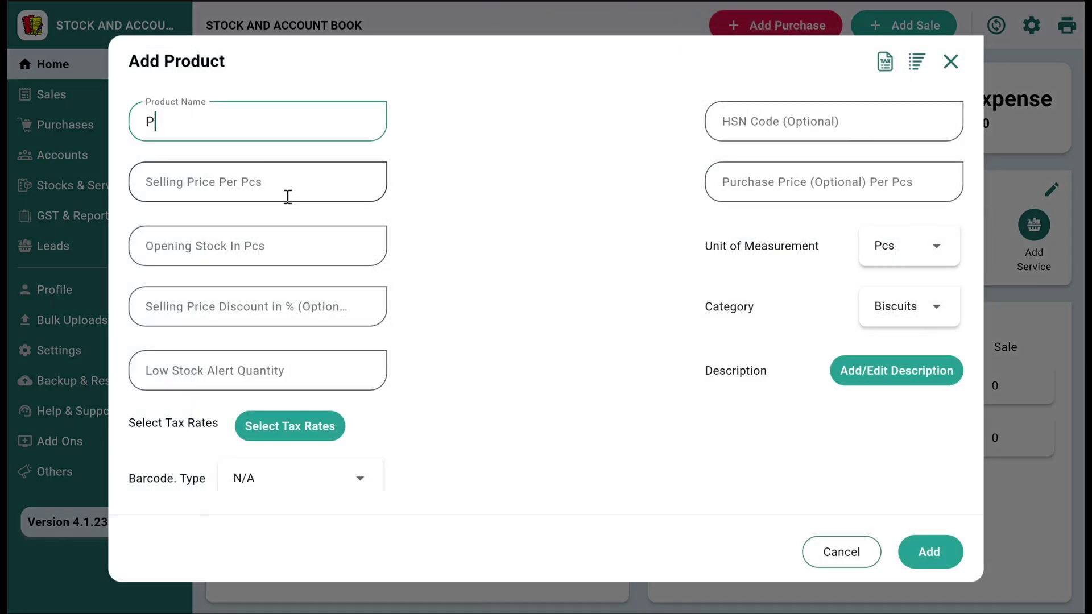
left_click(288, 197)
type("10000")
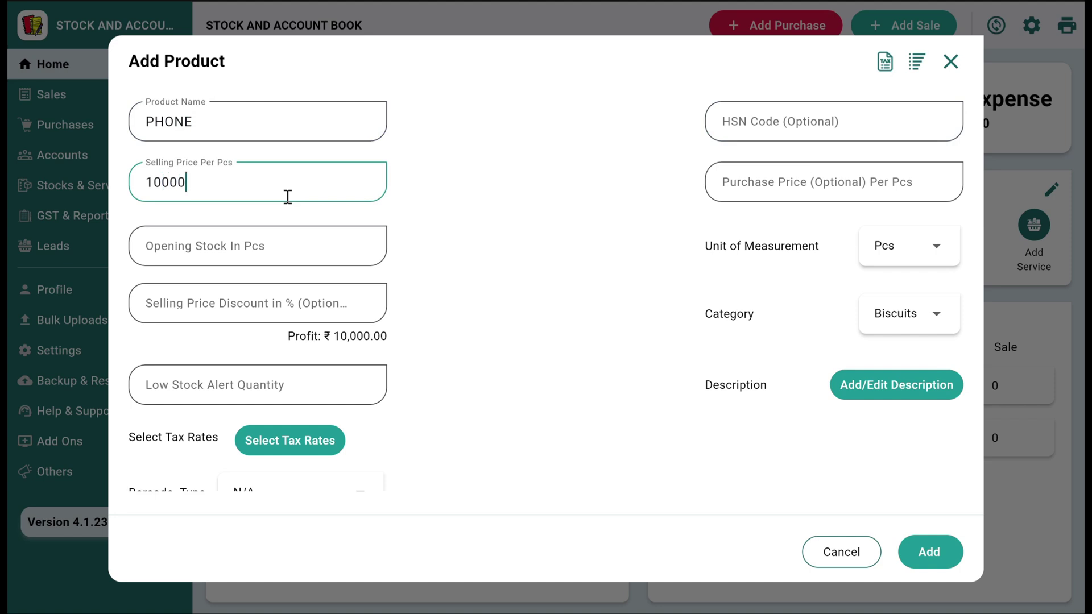
key("Tab")
type("12000")
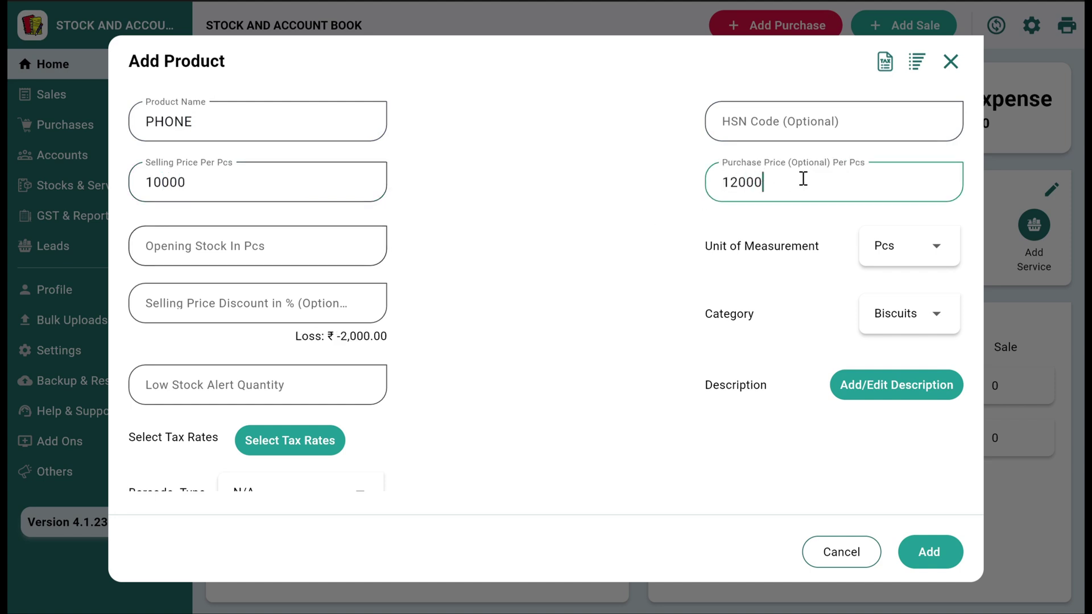
left_click_drag(802, 181, 692, 174)
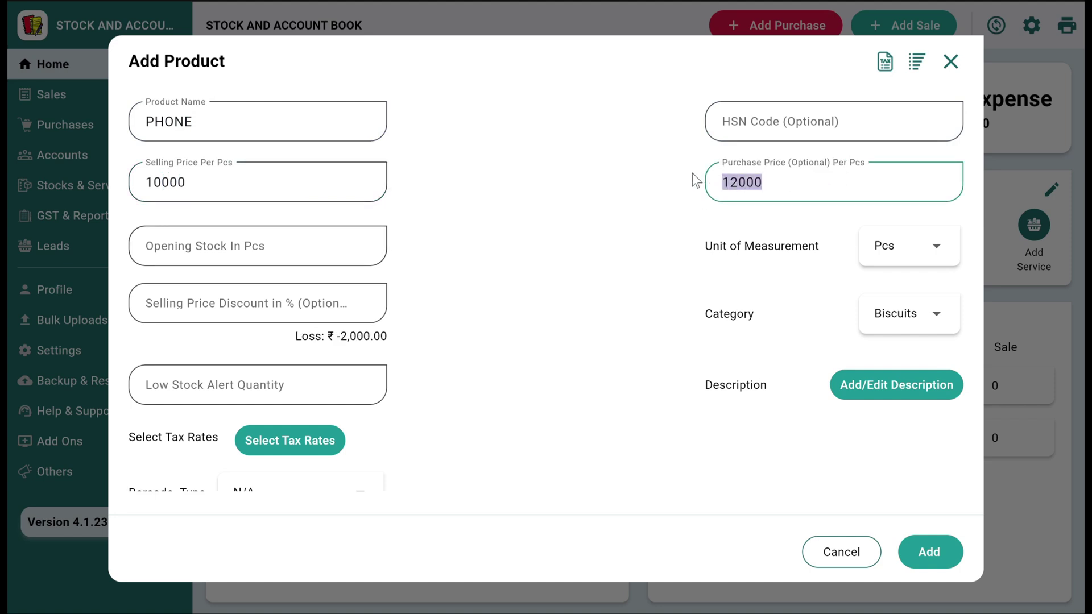
type("8000")
Set PHONE's barcode type to Product's Bar/Qr code and add the product to the inventory.
scroll(295, 446, "down", 1)
left_click(295, 448)
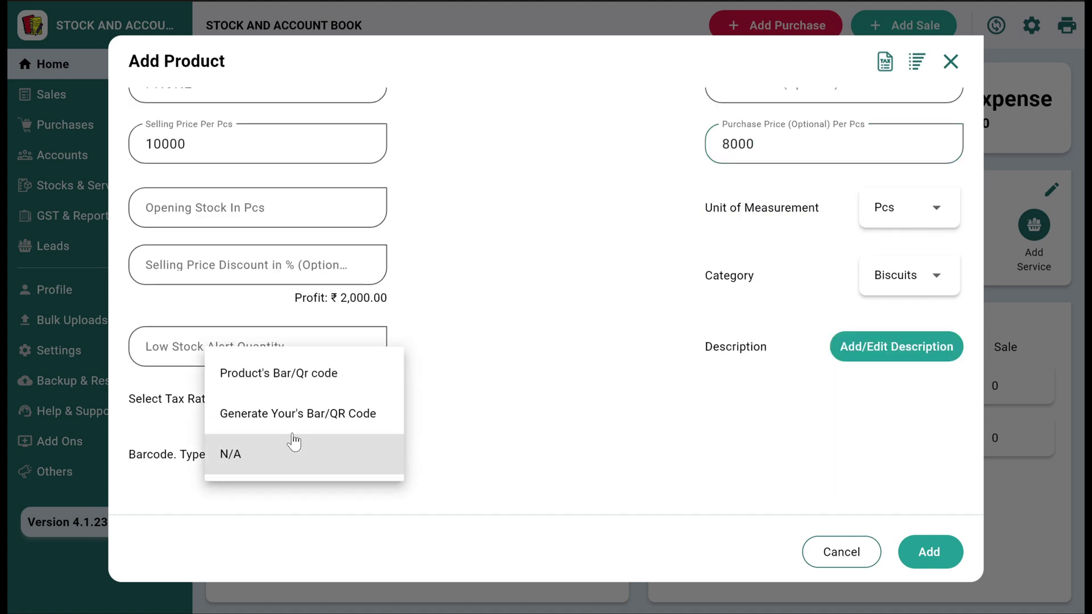
left_click(290, 369)
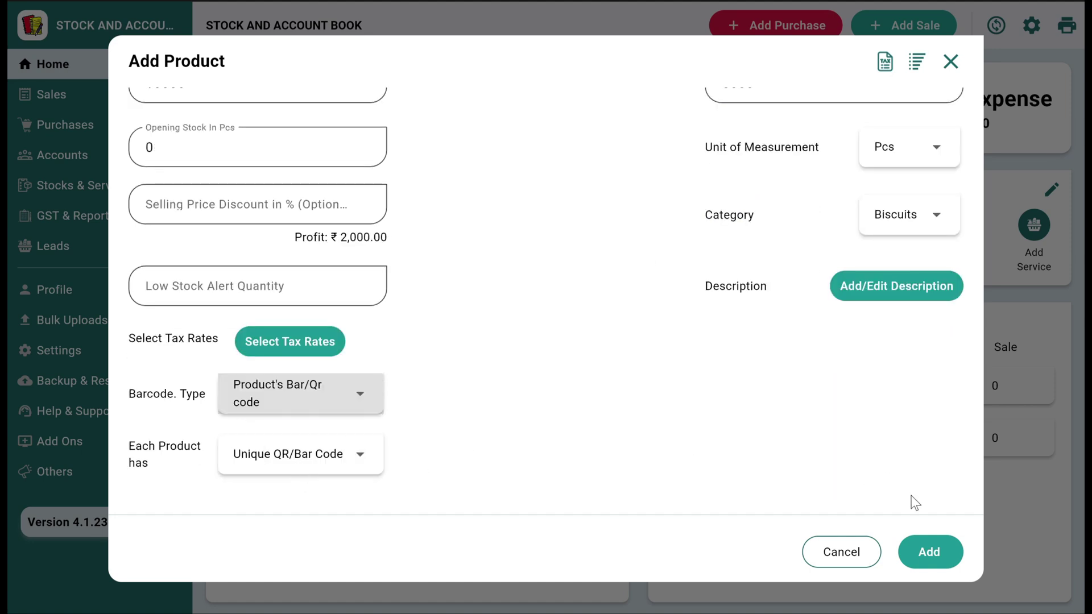
left_click(933, 565)
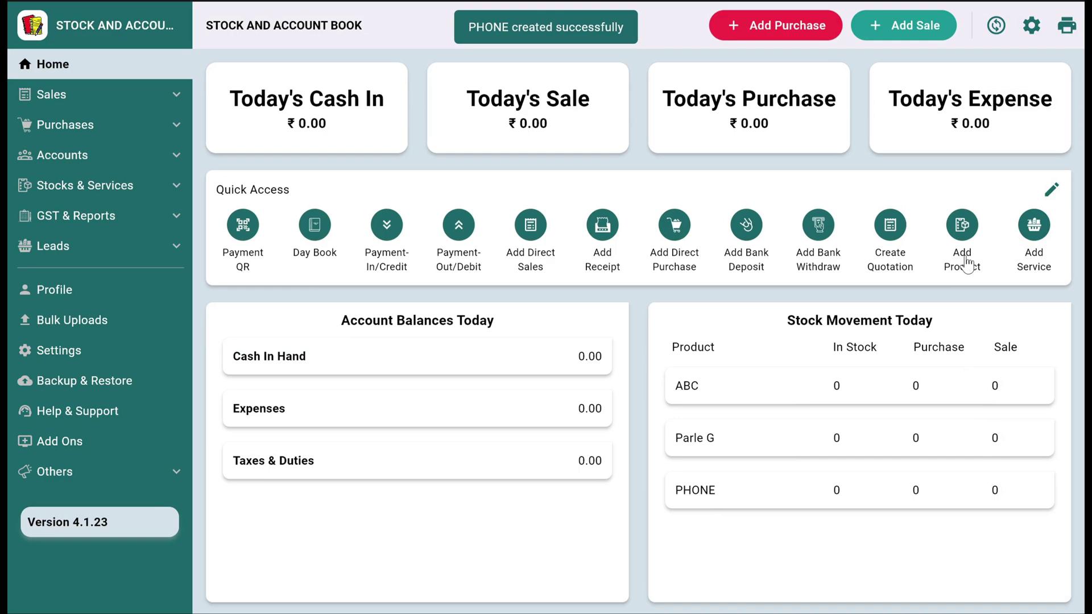
Start another product named Generate Unique with a selling price of 123124 per piece.
left_click(963, 227)
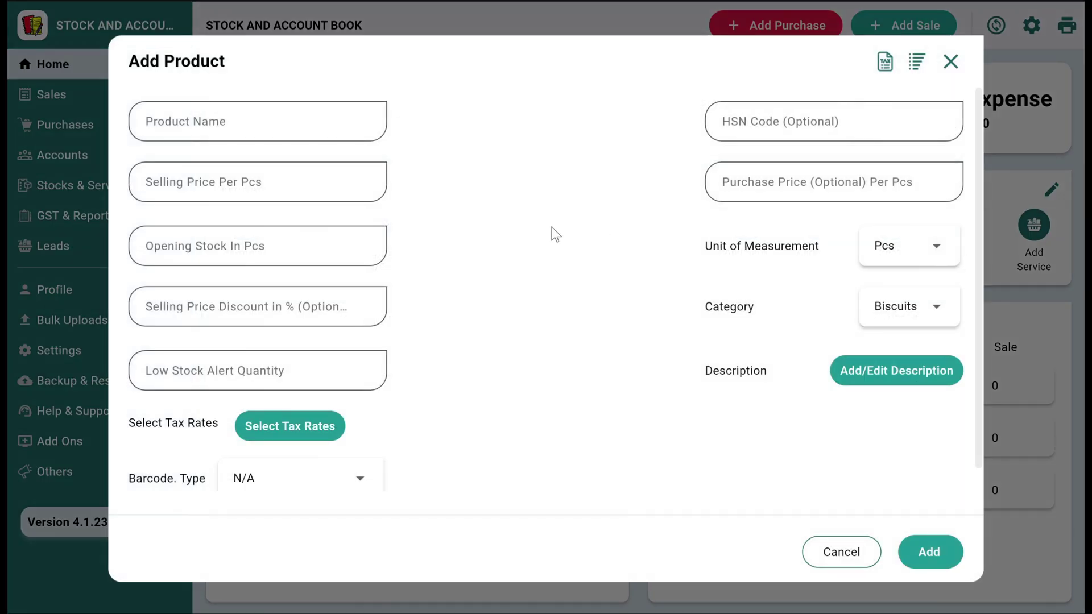
left_click(308, 128)
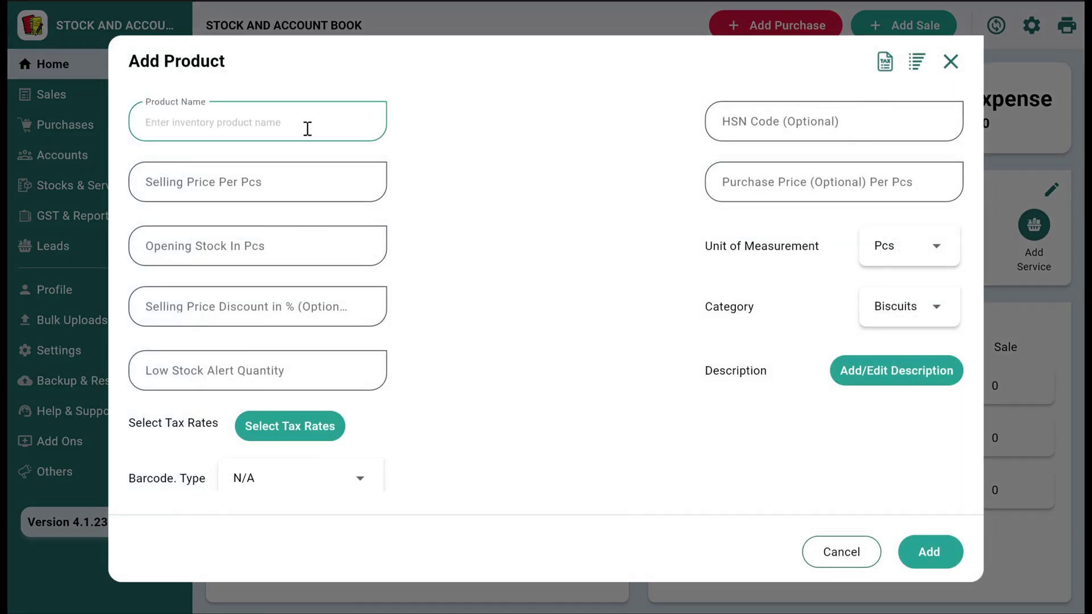
type("Generate Unique")
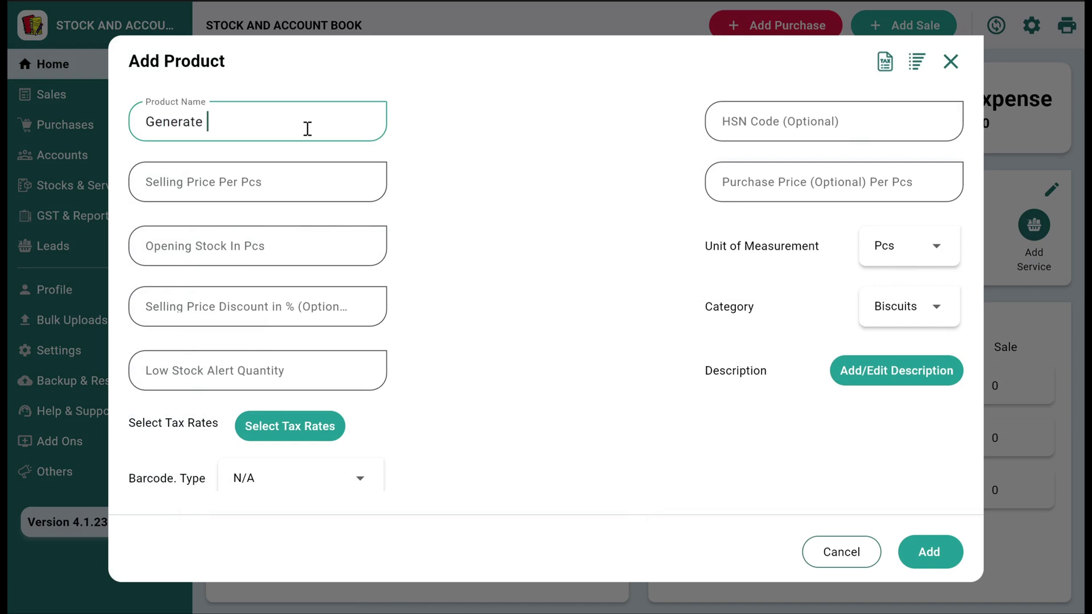
left_click(298, 190)
type("123124")
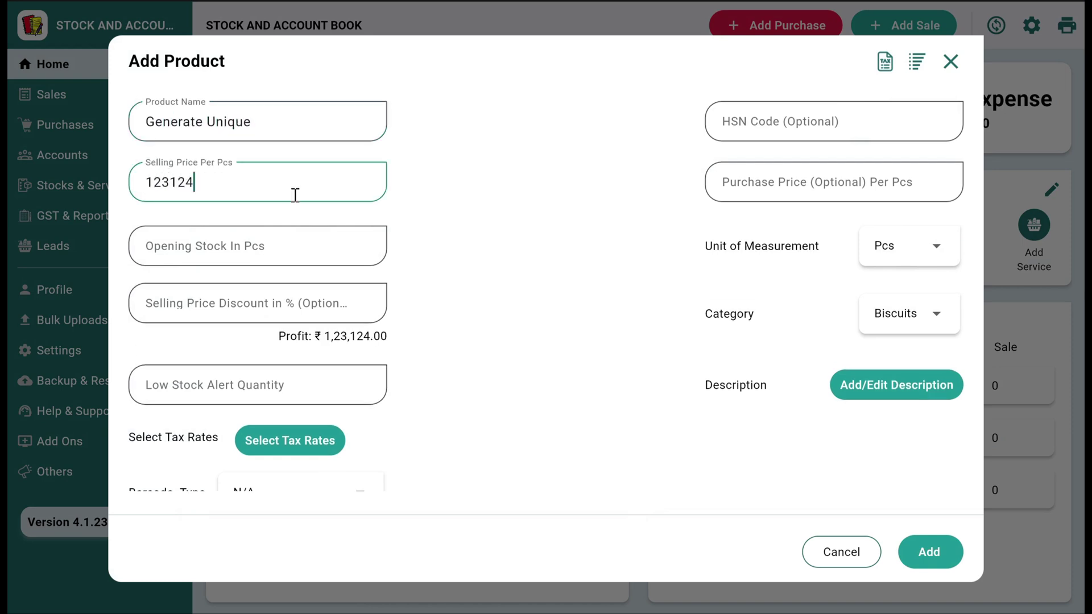
Set Generate Unique's barcode type to Generate Your's Bar/QR Code and add the product to the inventory.
scroll(255, 292, "down", 1)
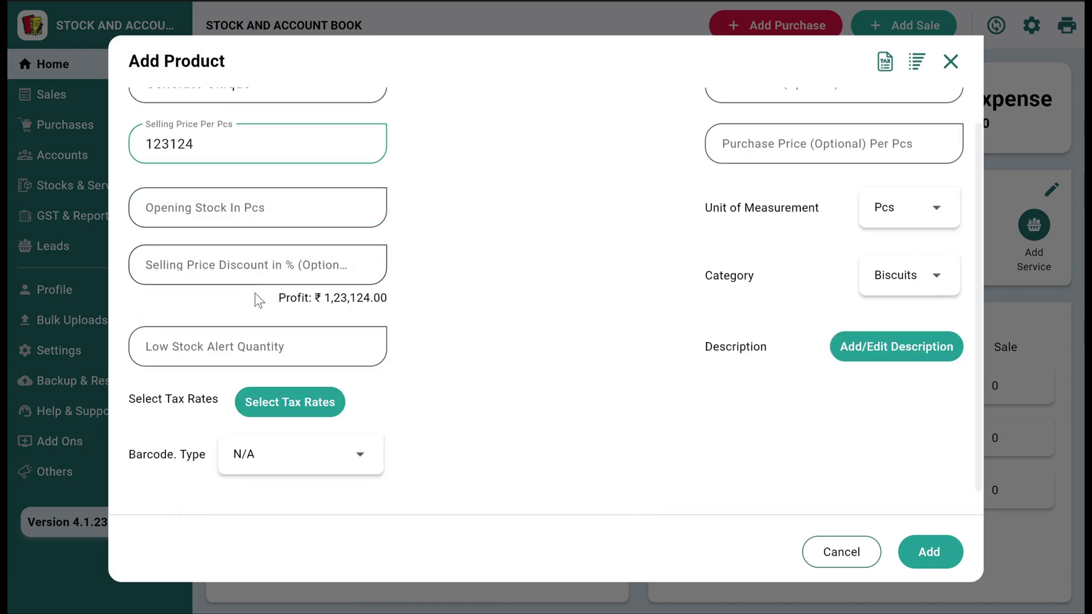
left_click(280, 463)
left_click(307, 414)
scroll(319, 464, "down", 2)
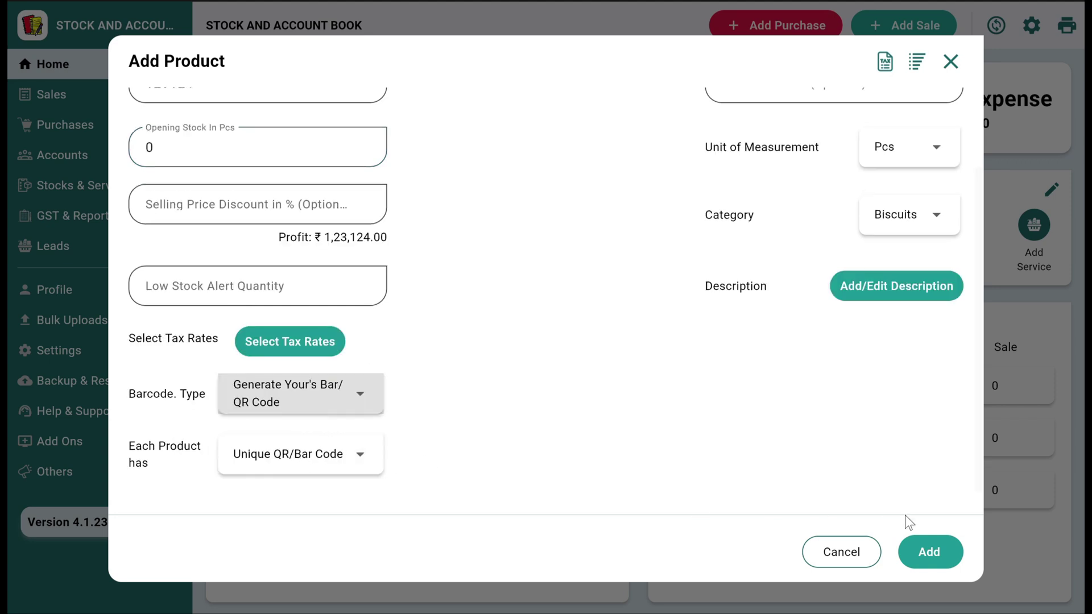
left_click(944, 543)
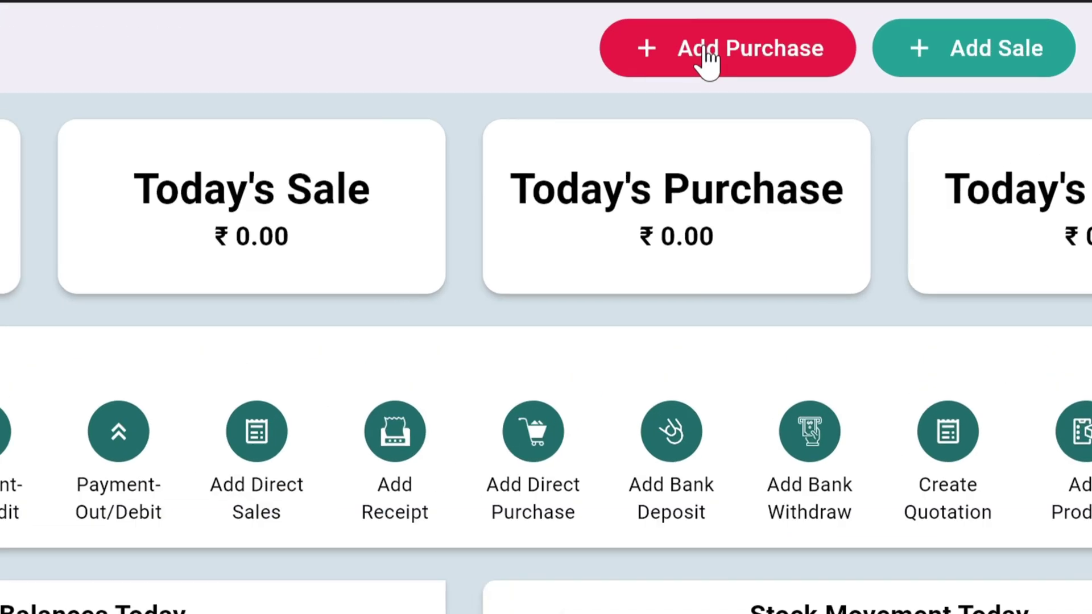
Start a new purchase and add a new seller named Moahn Sales.
left_click(777, 35)
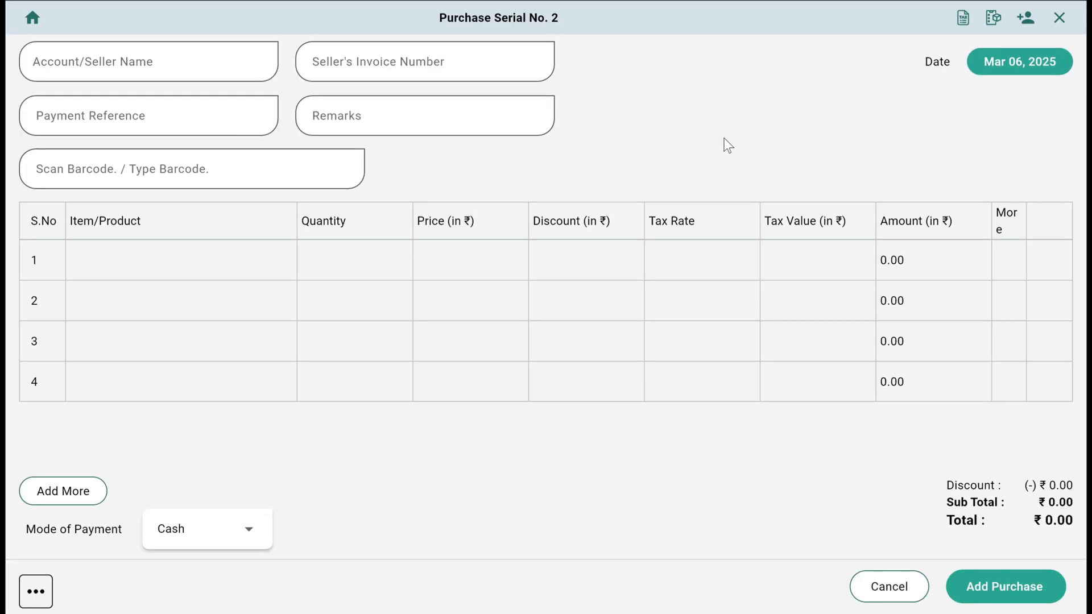
left_click(125, 74)
left_click(127, 233)
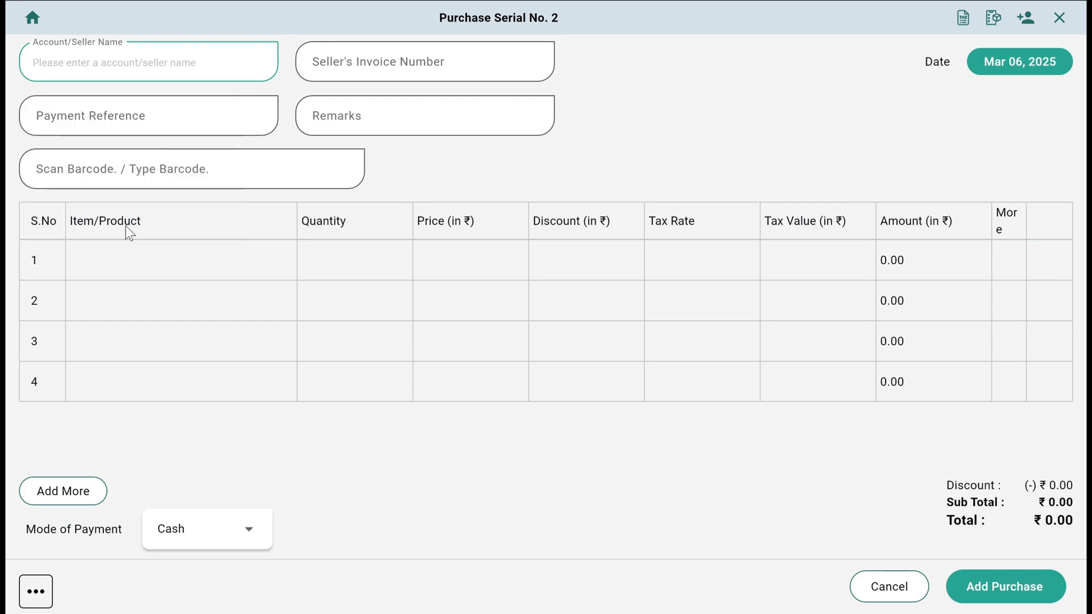
type("M")
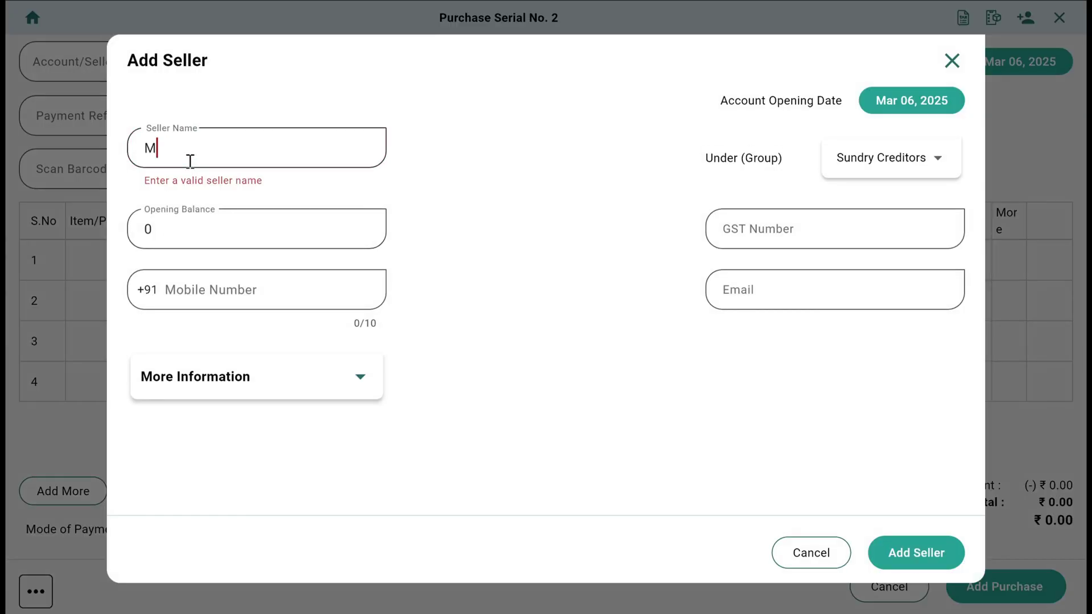
type("oahn Sales")
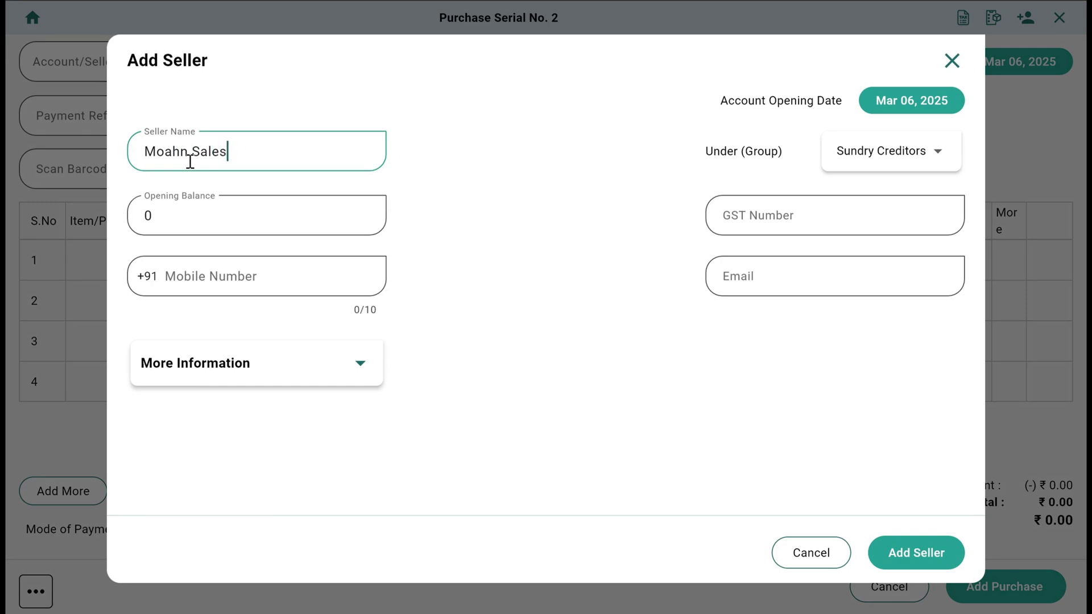
left_click(898, 561)
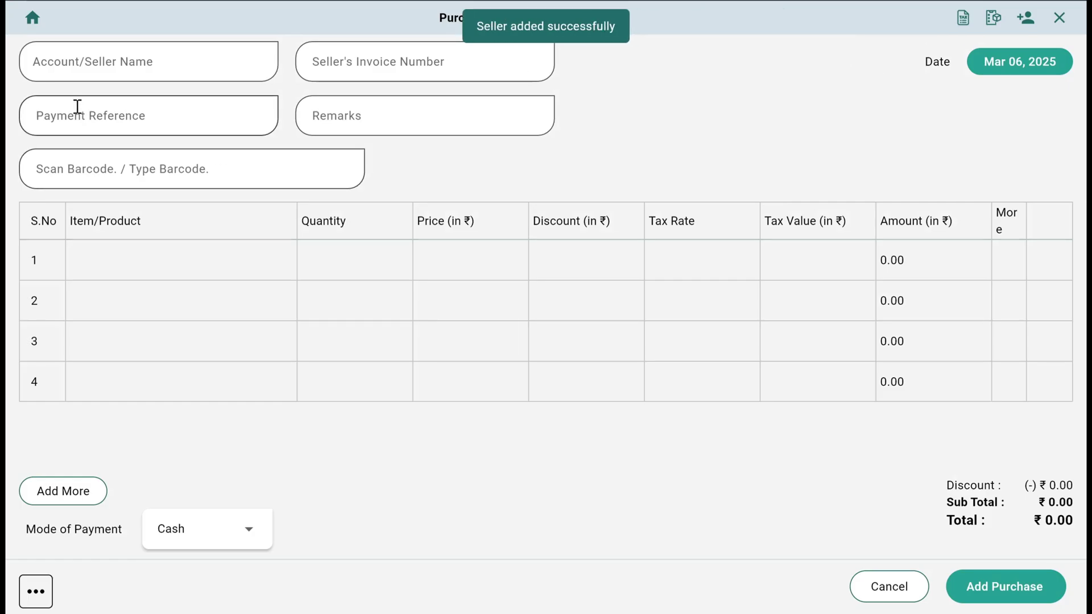
Choose Moahn Sales as the seller of the purchase.
left_click(50, 78)
type("mo")
key("Return")
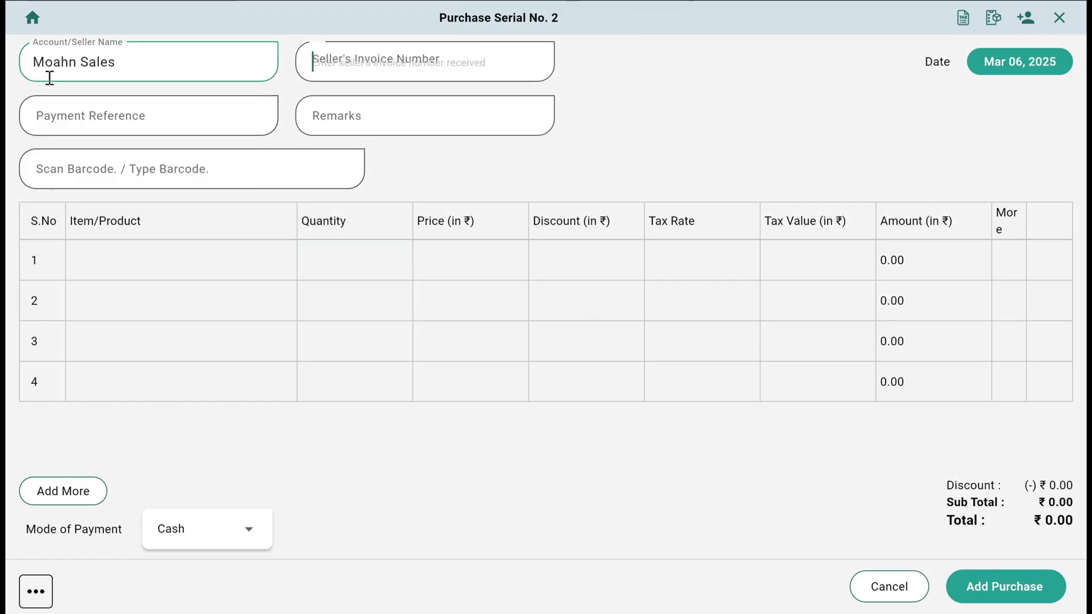
Add 2 pieces of Parle G to the purchase by entering its barcode 123456 twice.
left_click(178, 167)
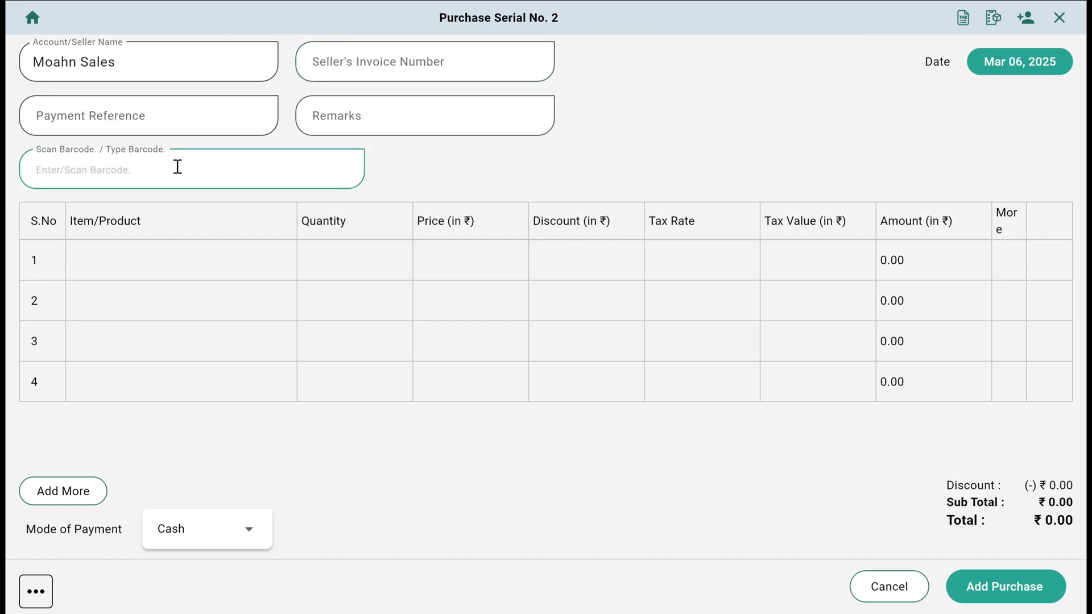
type("123456")
key("Return")
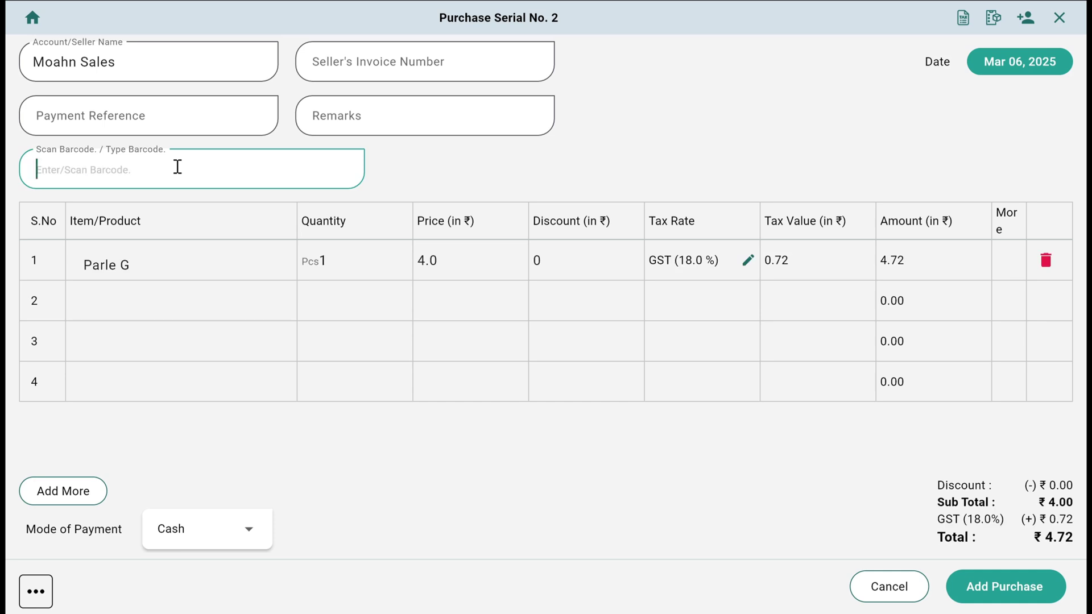
type("123456")
key("Return")
left_click(367, 263)
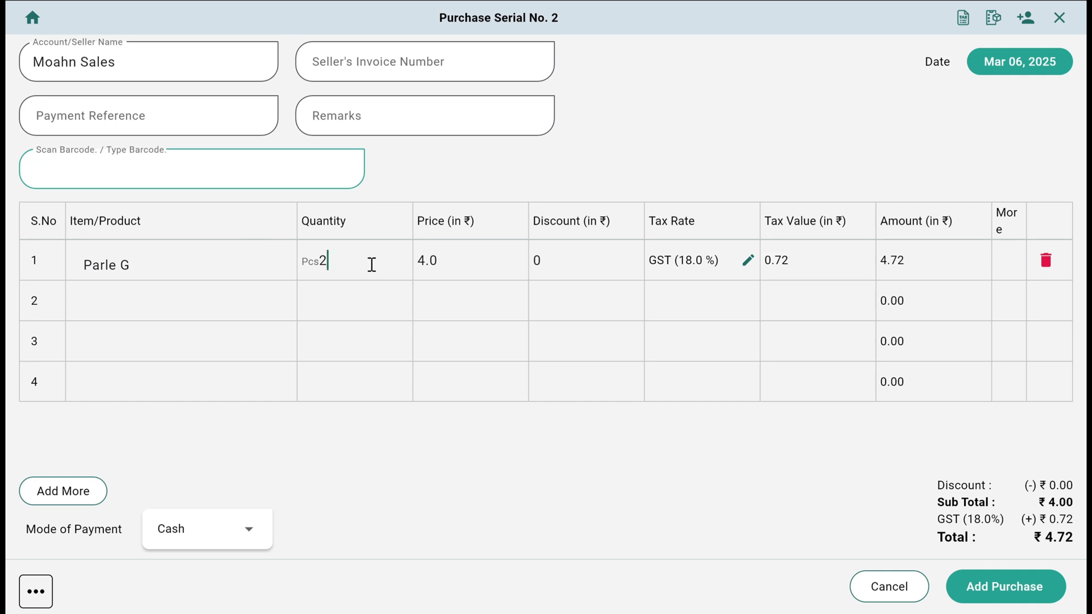
left_click(485, 262)
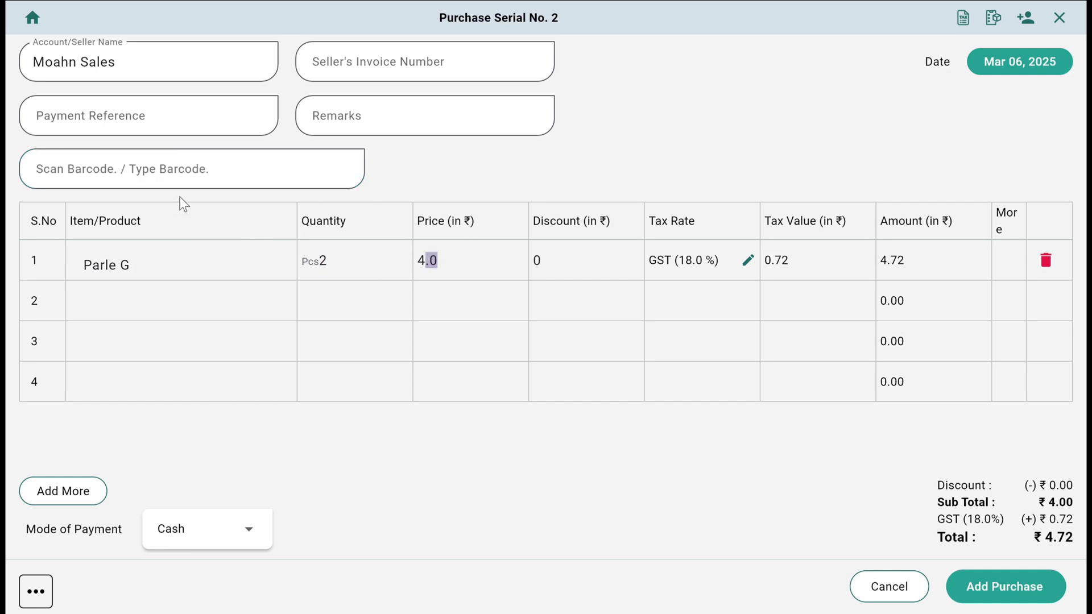
Add ABC to the purchase by its barcode ABC001 and set its quantity to 10.
left_click(172, 180)
type("ABC001")
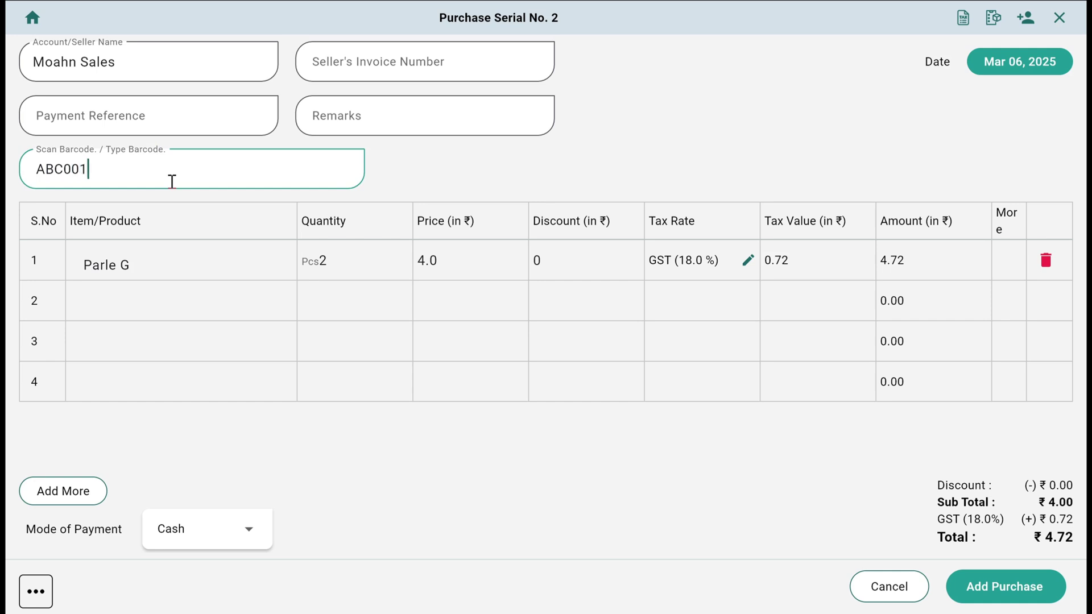
key("Return")
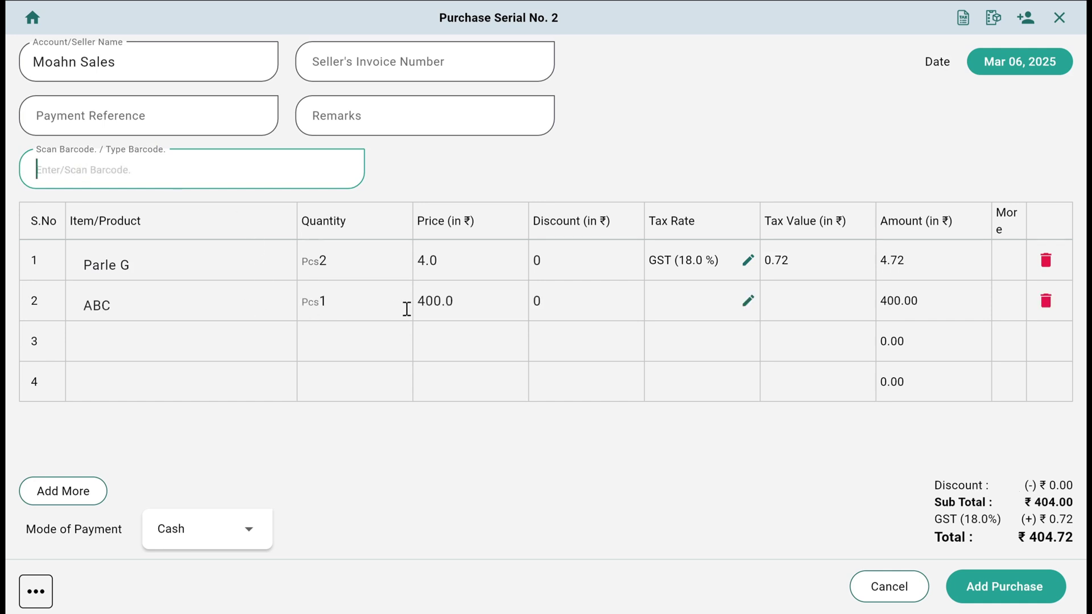
left_click(385, 305)
type("0")
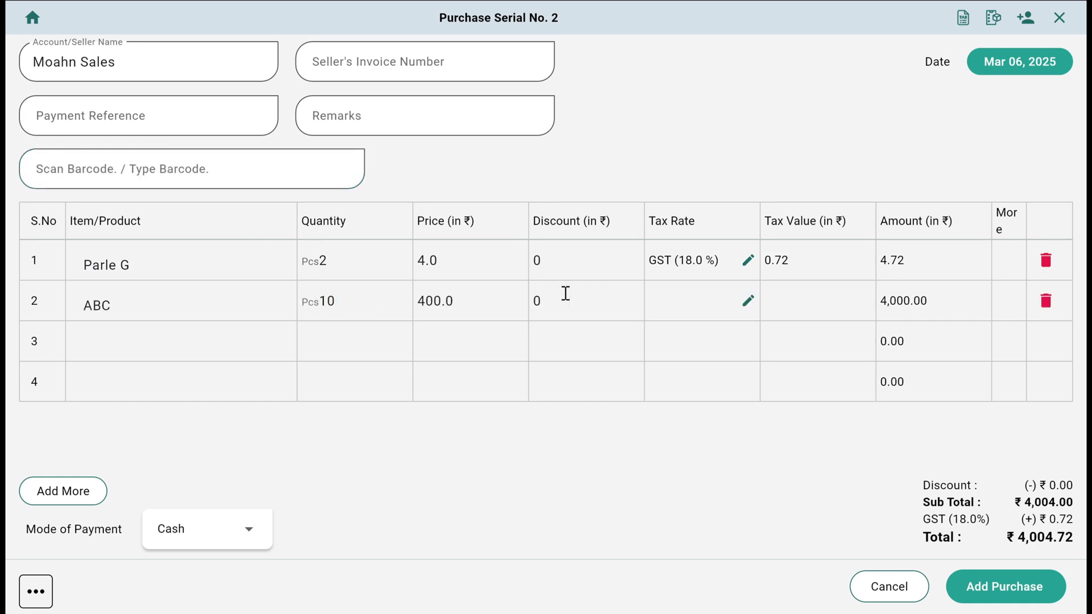
Add Generate Unique and PHONE as the third and fourth purchase items and set Generate Unique's price to 1000.
left_click(145, 341)
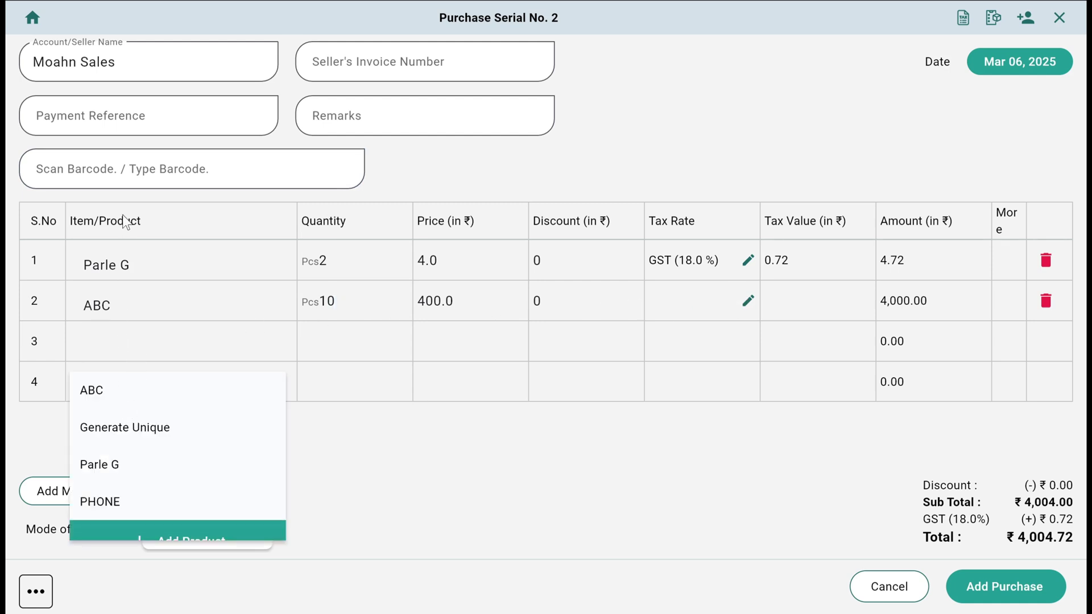
left_click(141, 432)
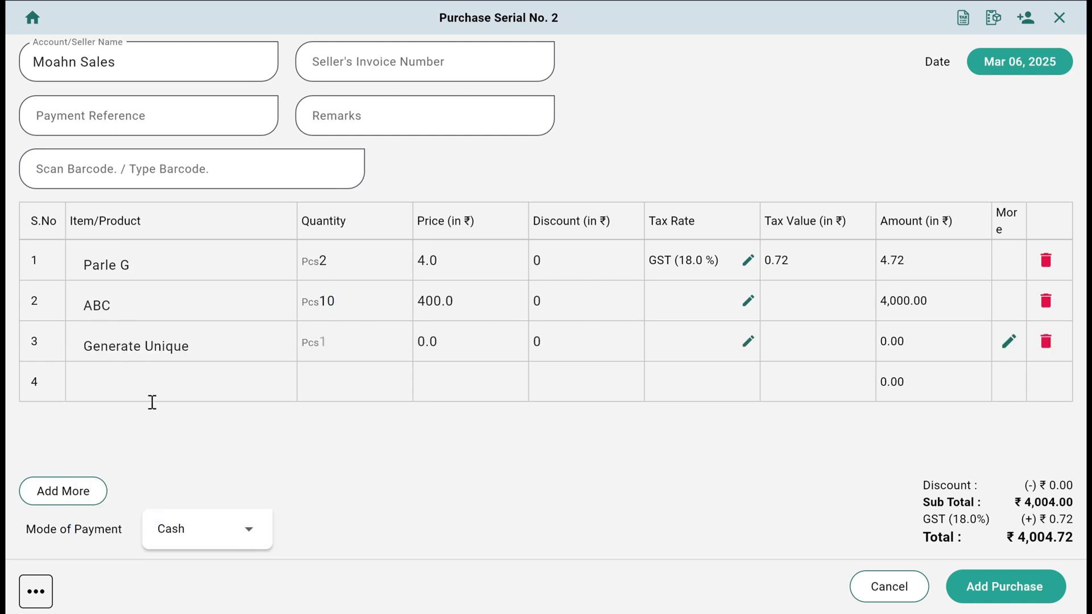
left_click(134, 383)
left_click(130, 543)
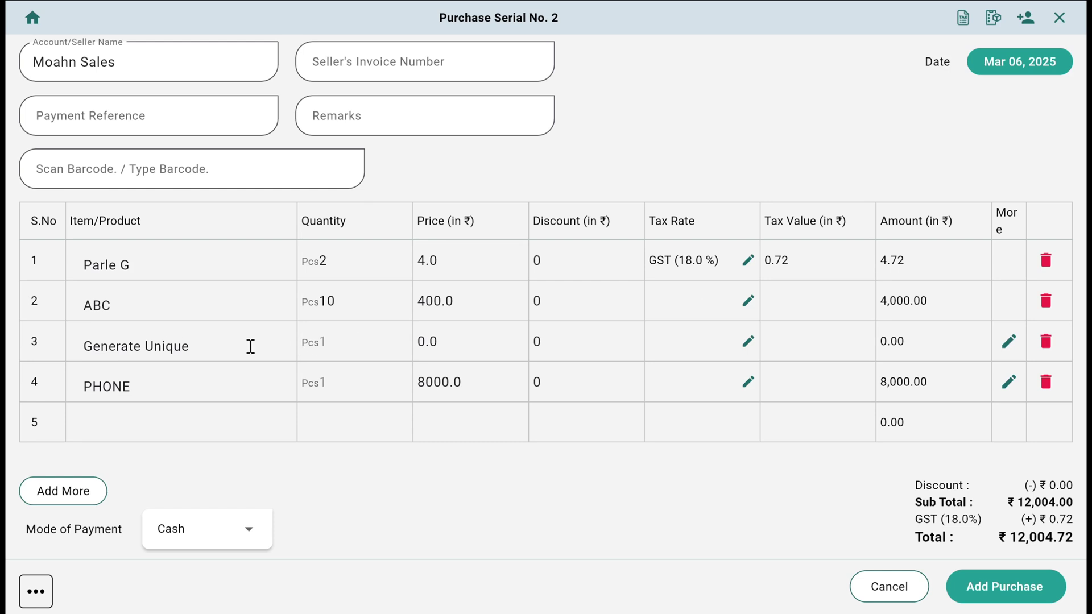
left_click(455, 336)
type("1000")
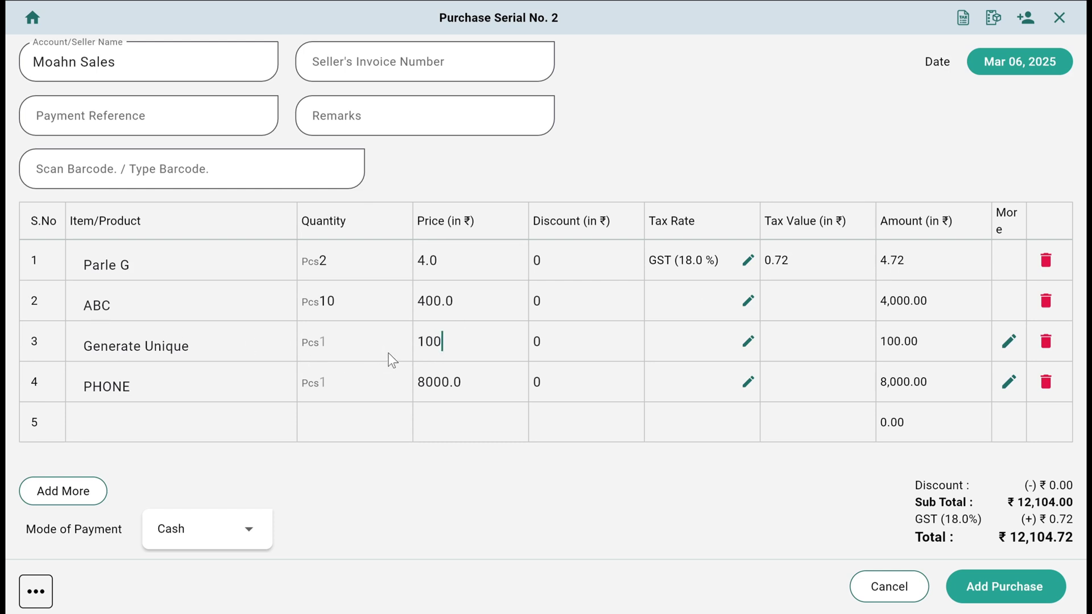
Enter a variant for Generate Unique with MFG 01/25, EXP 1212, location RACK1 and a quantity of 10 pieces.
left_click(1009, 341)
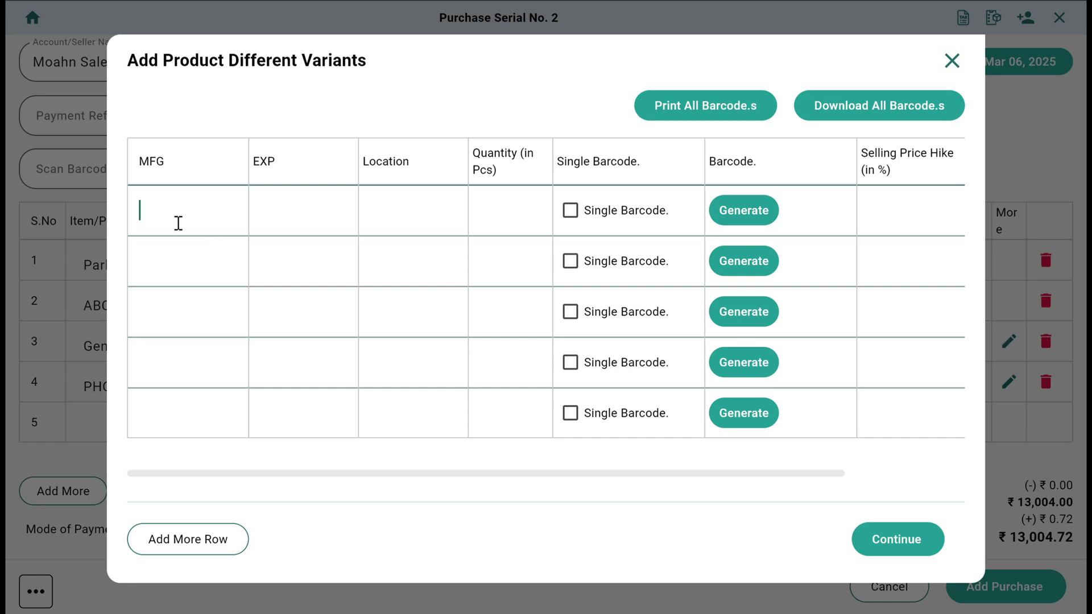
type("01/25")
key("Tab")
type("1212")
key("Tab")
type("RACK1")
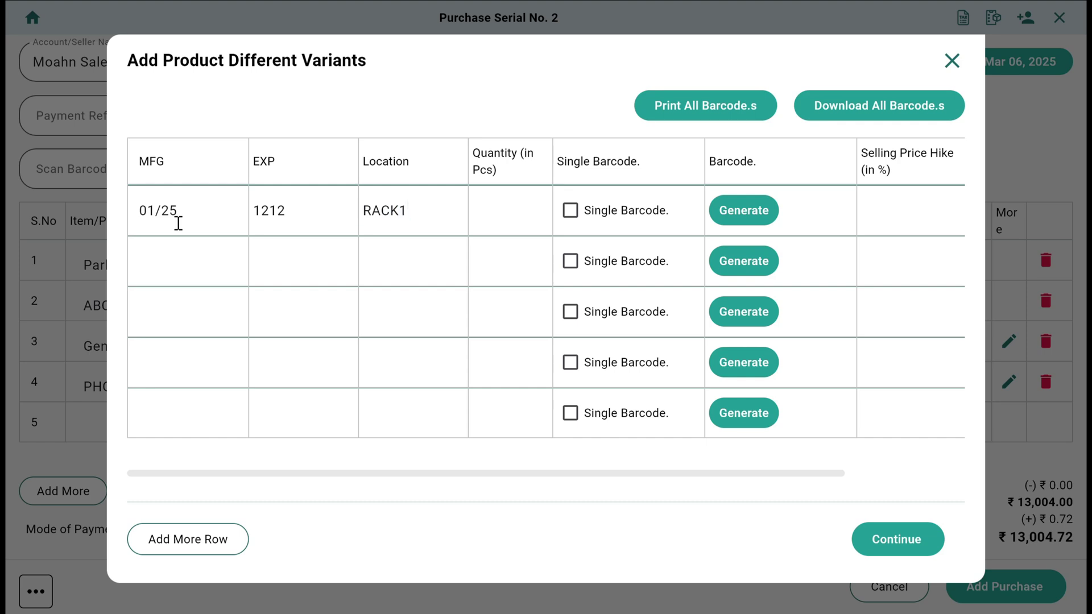
type("10")
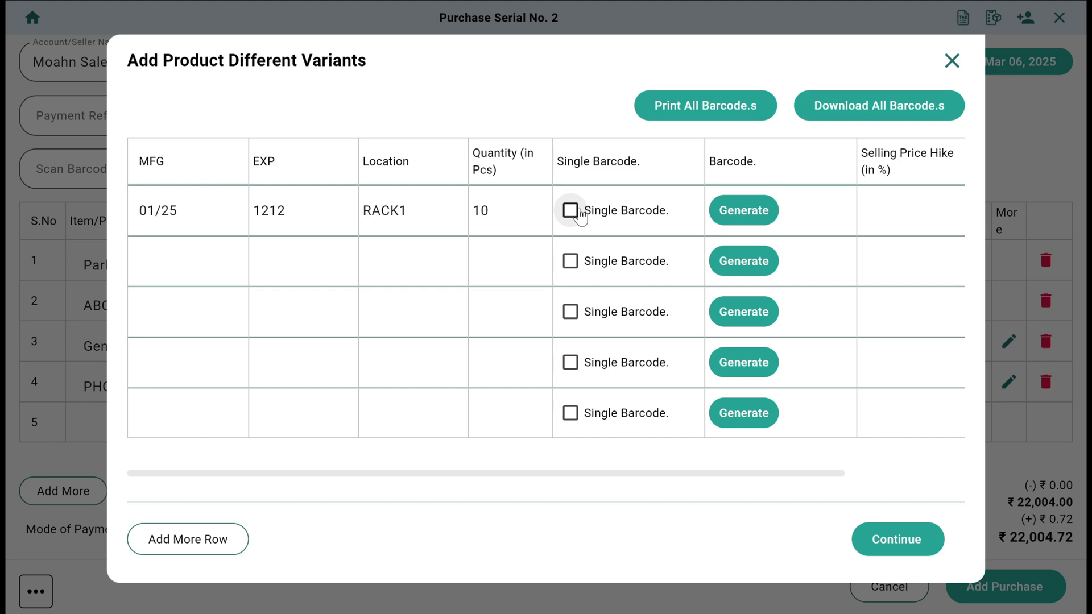
Generate a single shared barcode for the Generate Unique variant, set its selling price to 10000 and save the variant.
left_click(744, 218)
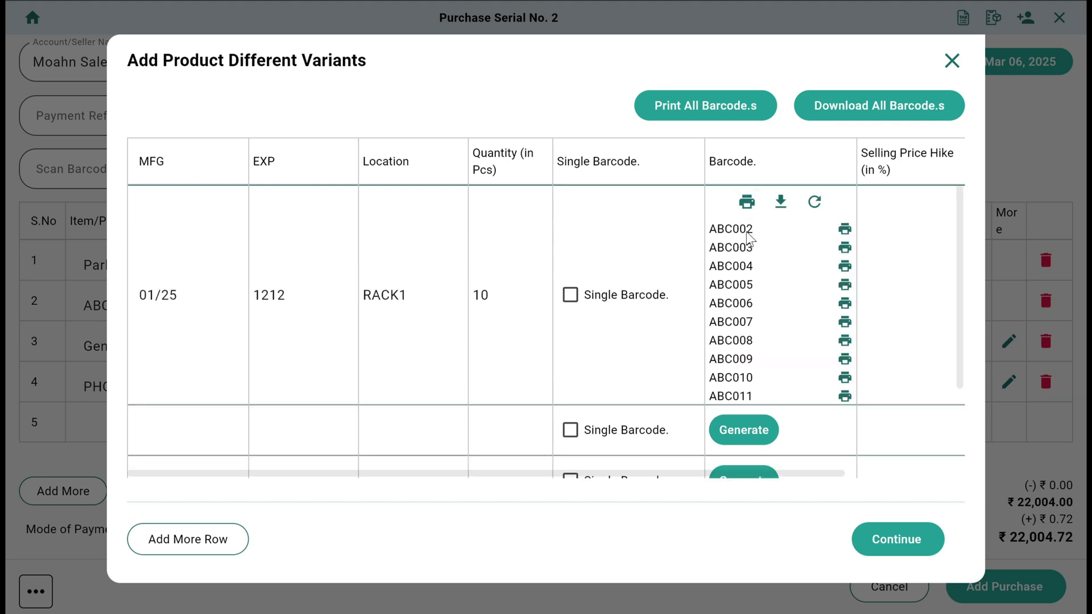
left_click(570, 294)
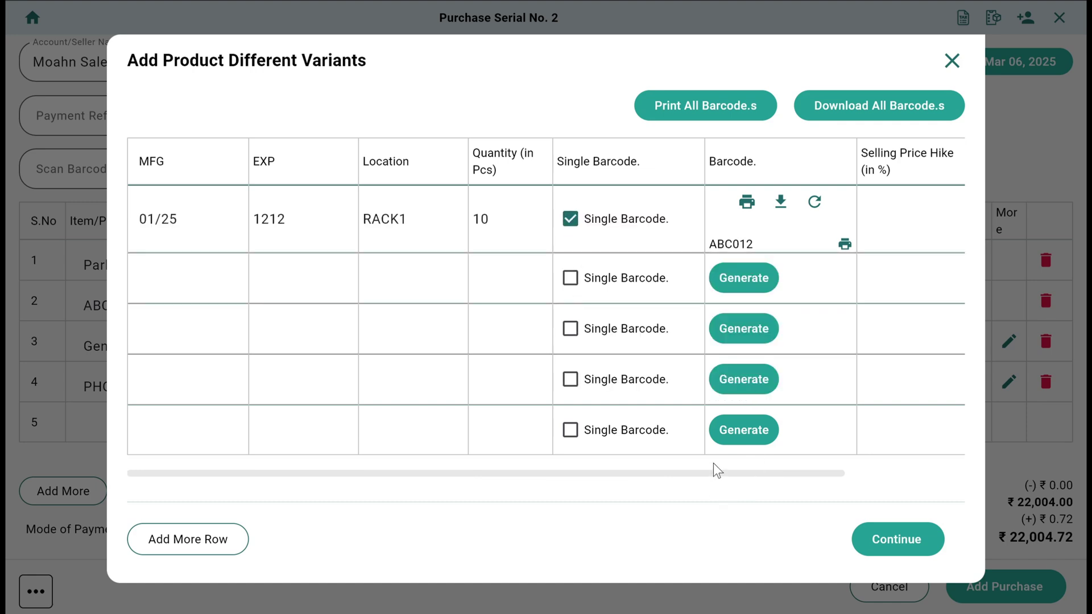
left_click_drag(820, 472, 868, 472)
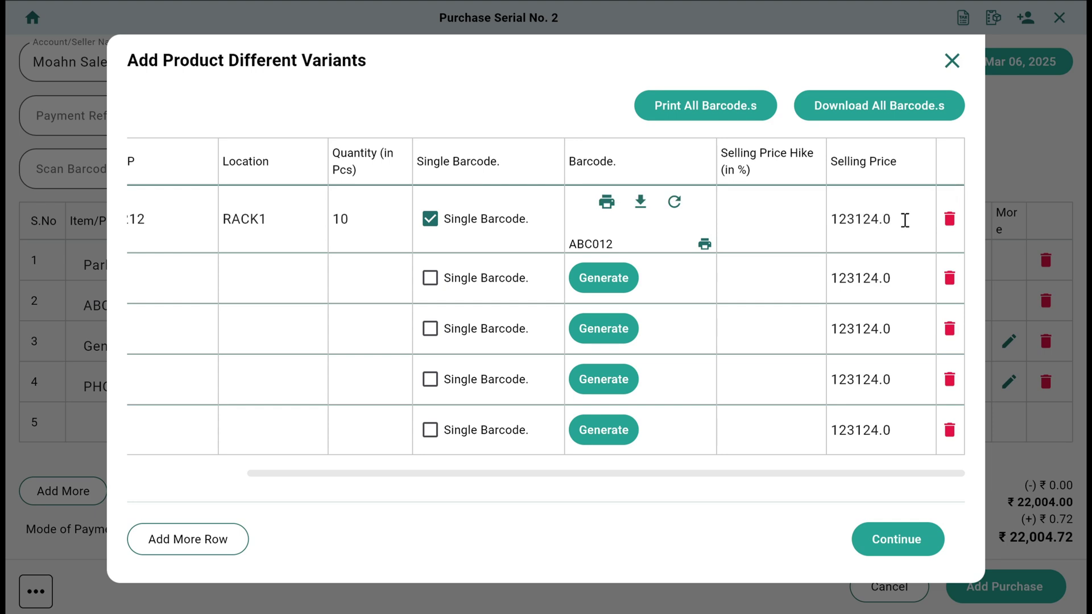
left_click_drag(904, 220, 819, 219)
type("10000")
left_click(895, 534)
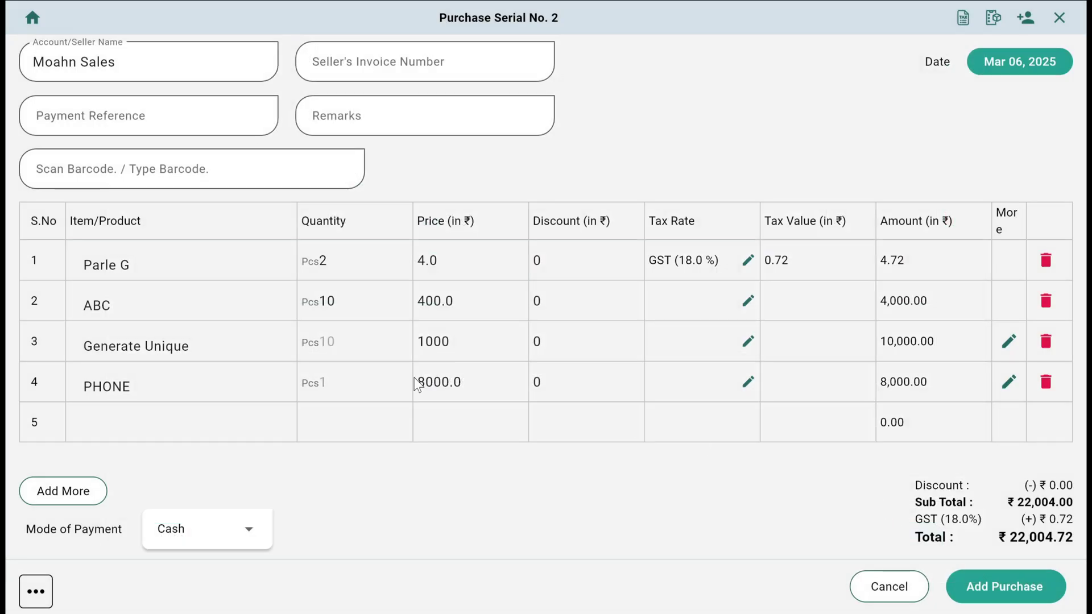
Enter a variant for PHONE with MFG dsjdhsg, EXP khdsj, location sdjghsd and a quantity of 2 pieces.
left_click(1009, 381)
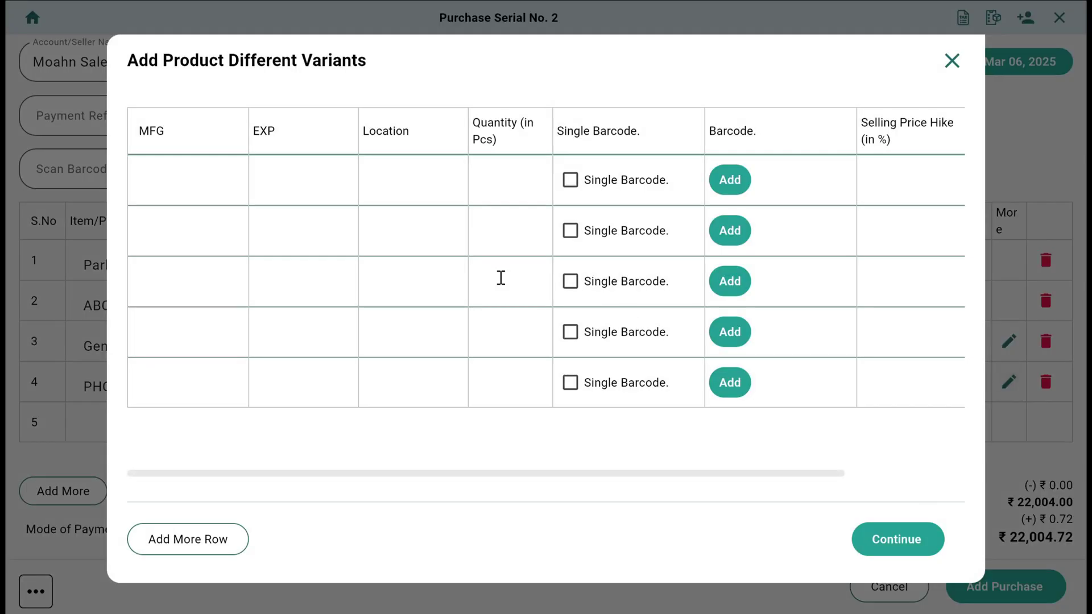
left_click(161, 180)
type("dsjdhsg")
key("Tab")
type("khdsj")
key("Tab")
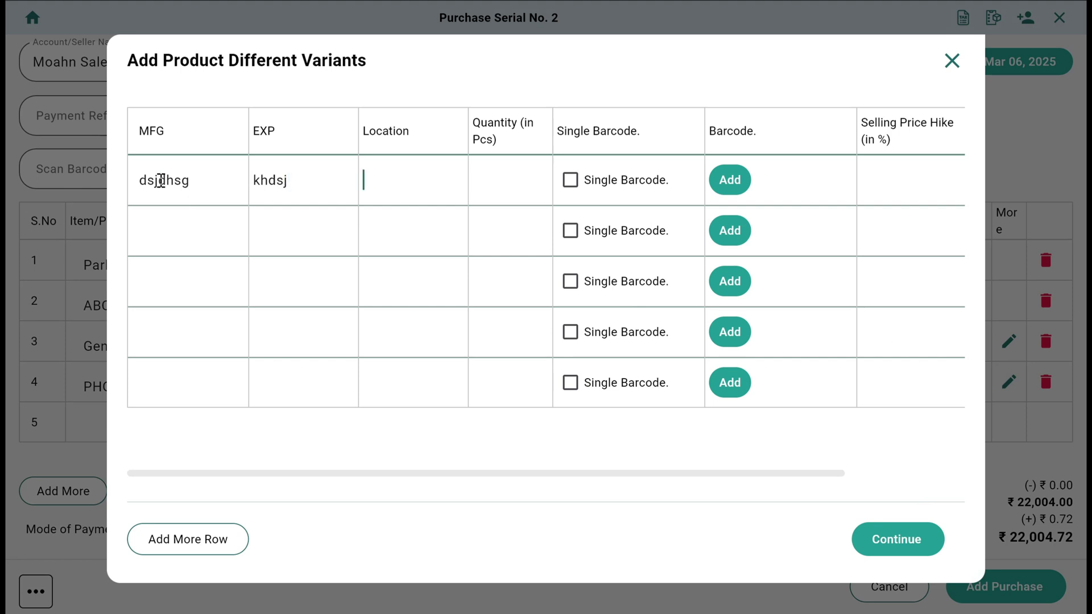
type("sdjghsd")
key("Tab")
type("2")
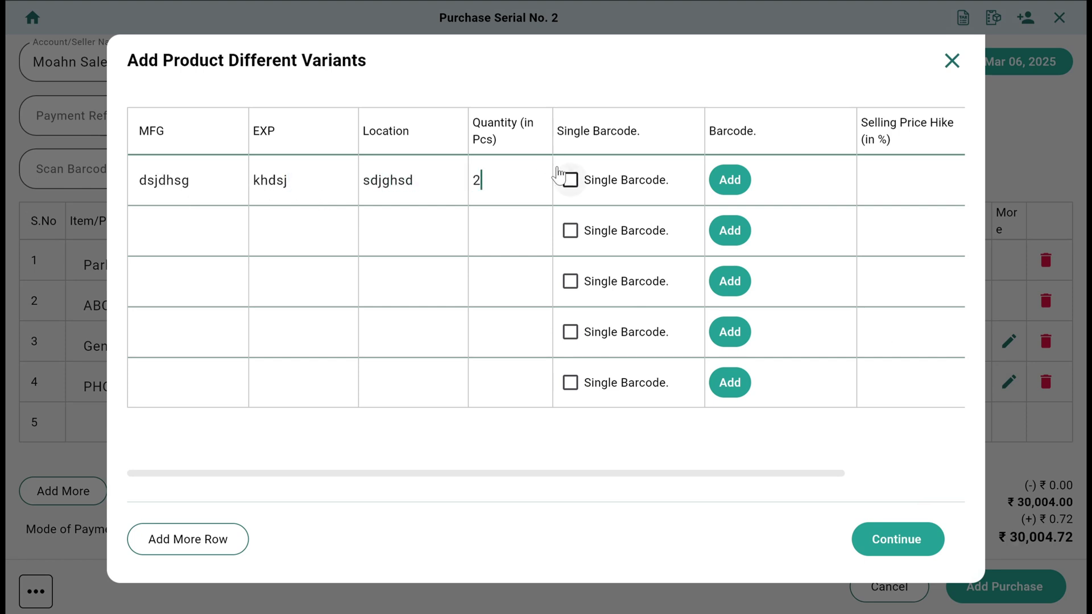
Assign the single barcode ABC002 to the PHONE variant and save the variant.
left_click(569, 180)
left_click(736, 187)
left_click(512, 126)
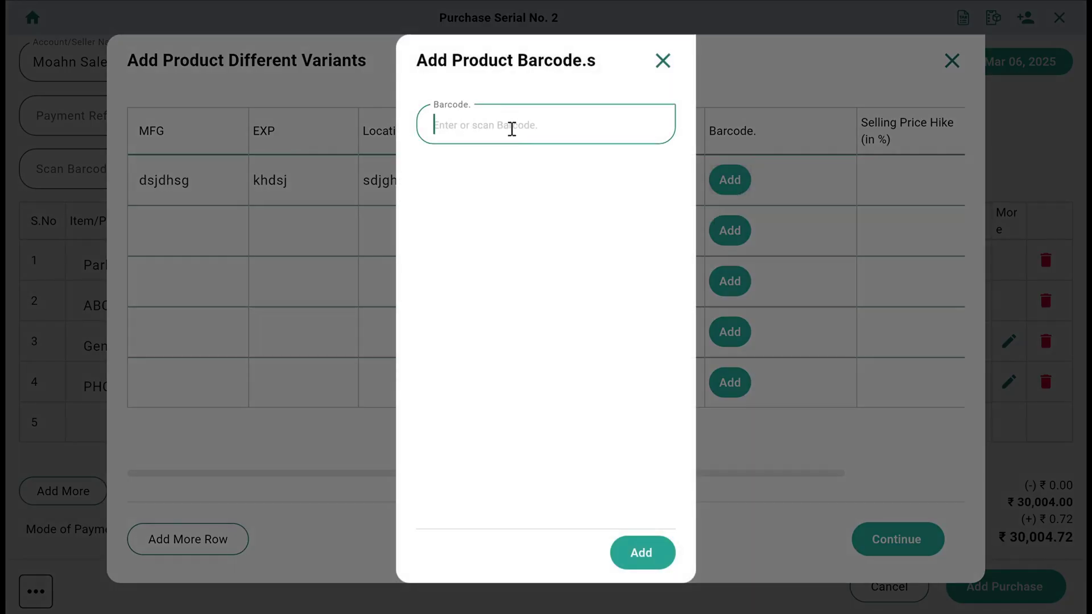
type("ABC")
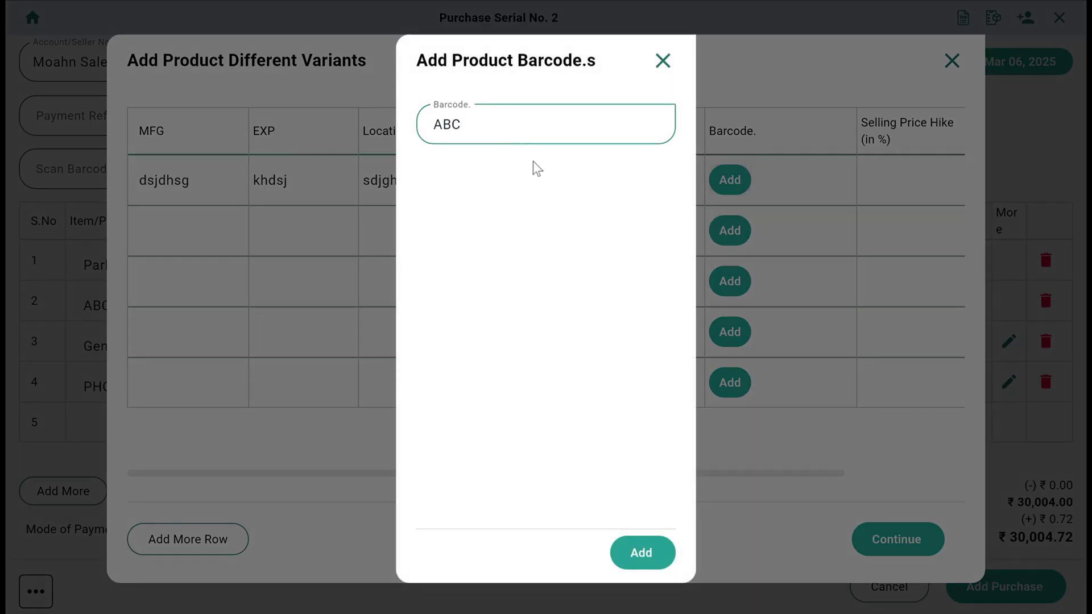
type("002")
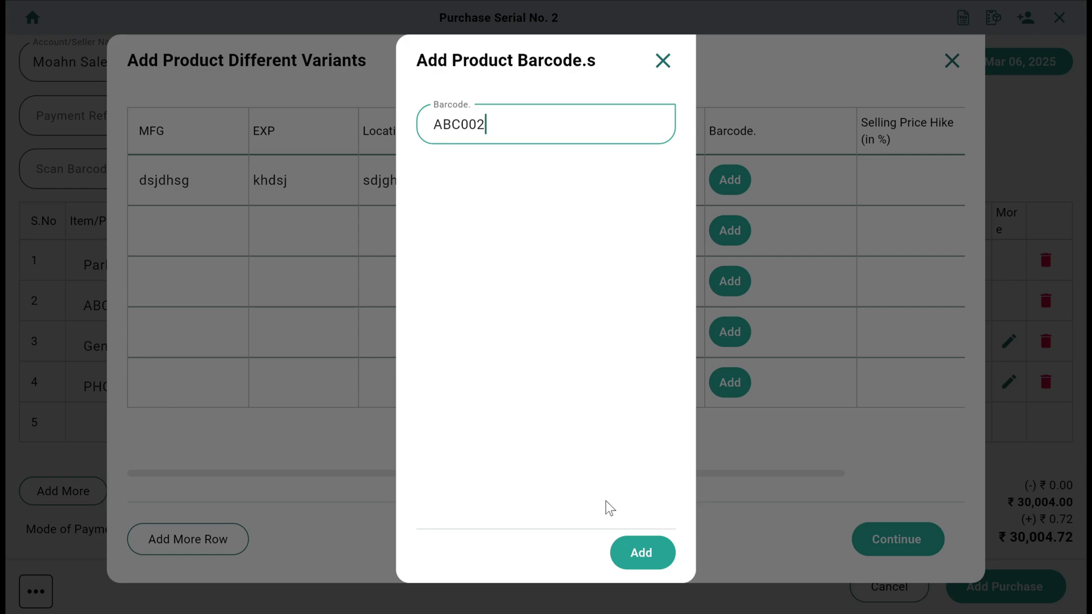
left_click(641, 554)
left_click_drag(768, 475, 887, 476)
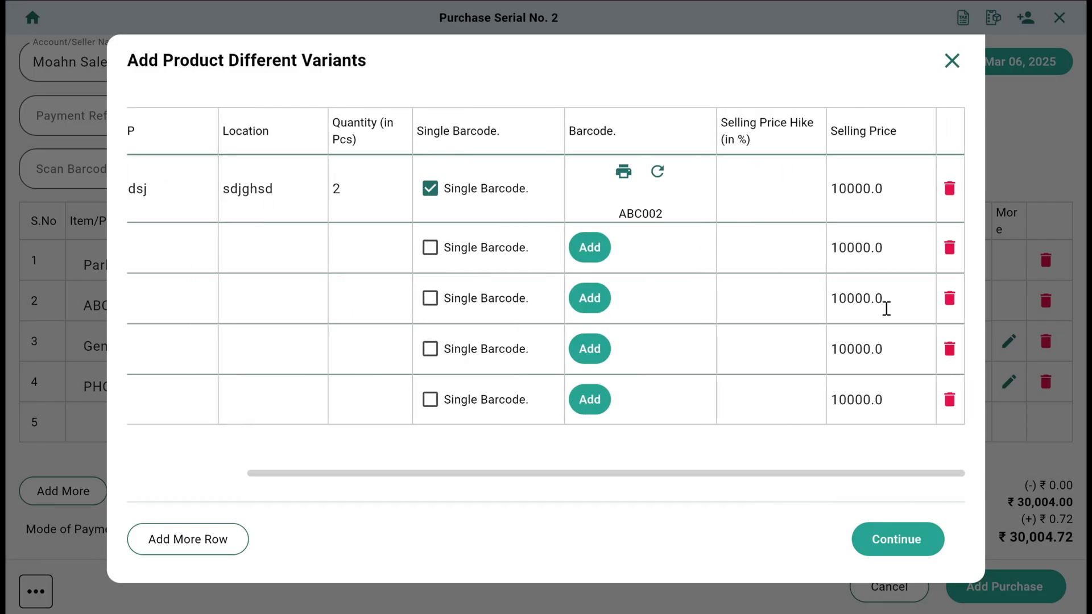
left_click(901, 538)
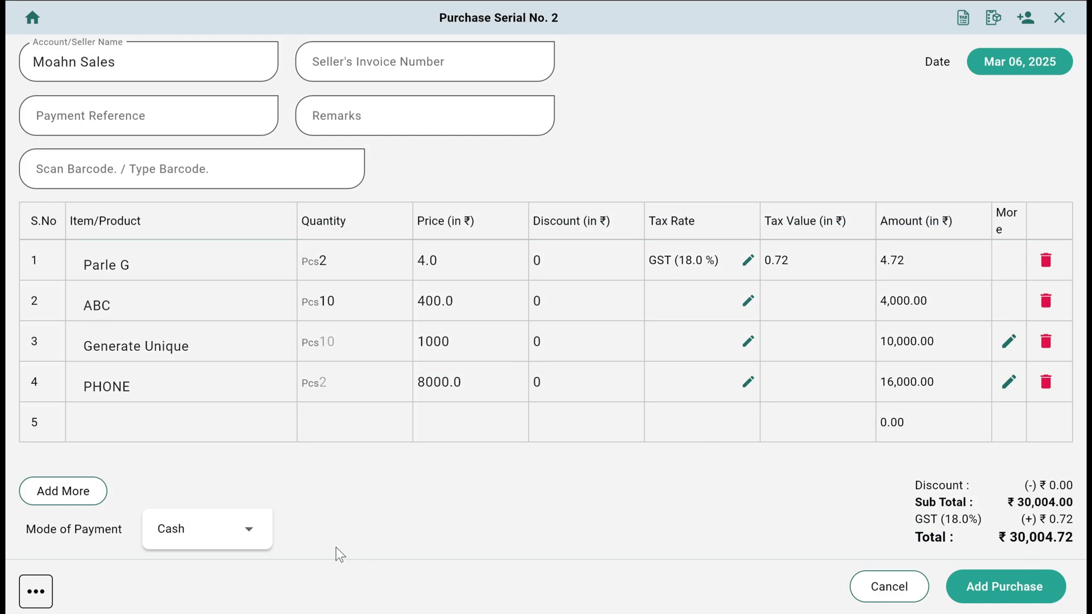
left_click(247, 534)
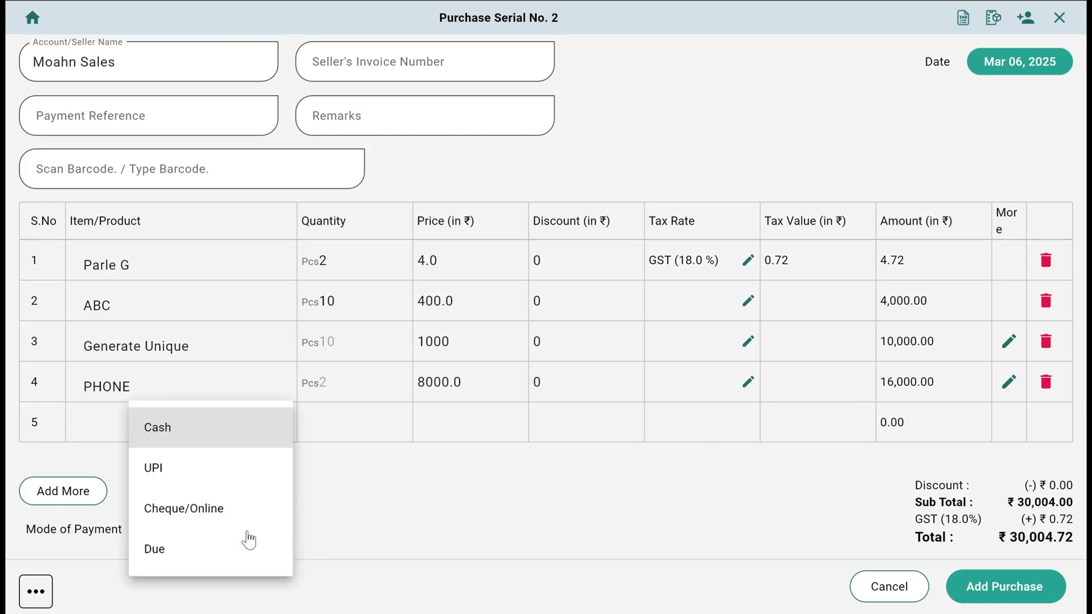
left_click(422, 521)
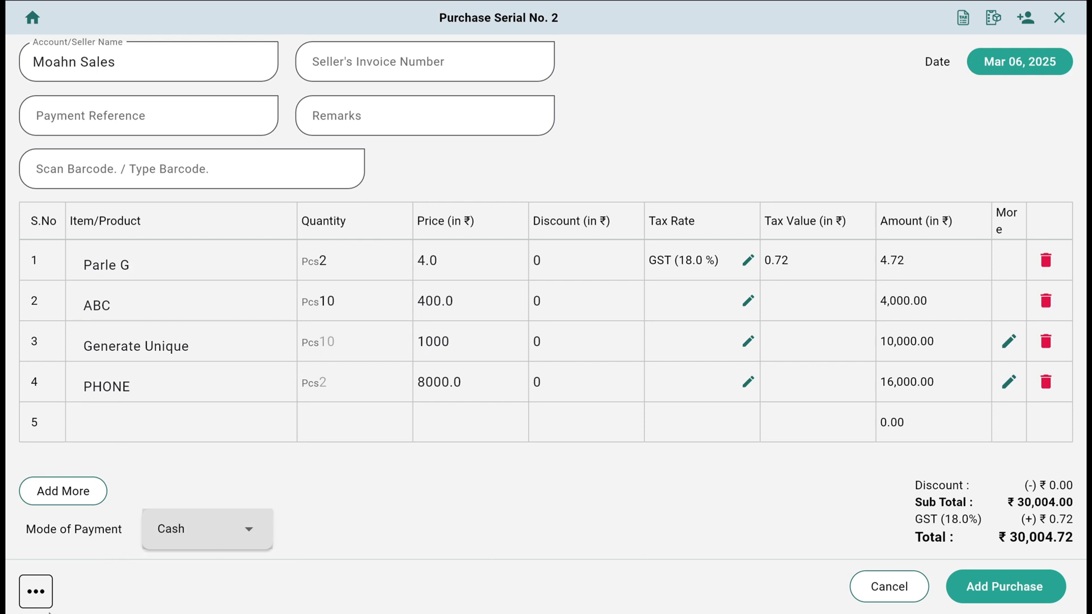
left_click(32, 598)
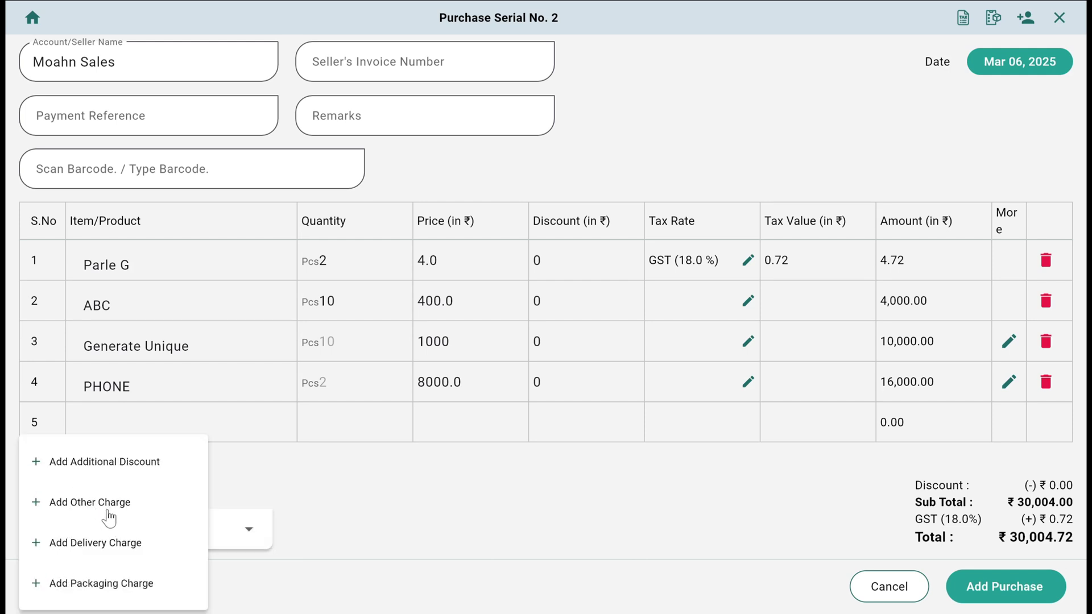
left_click(378, 524)
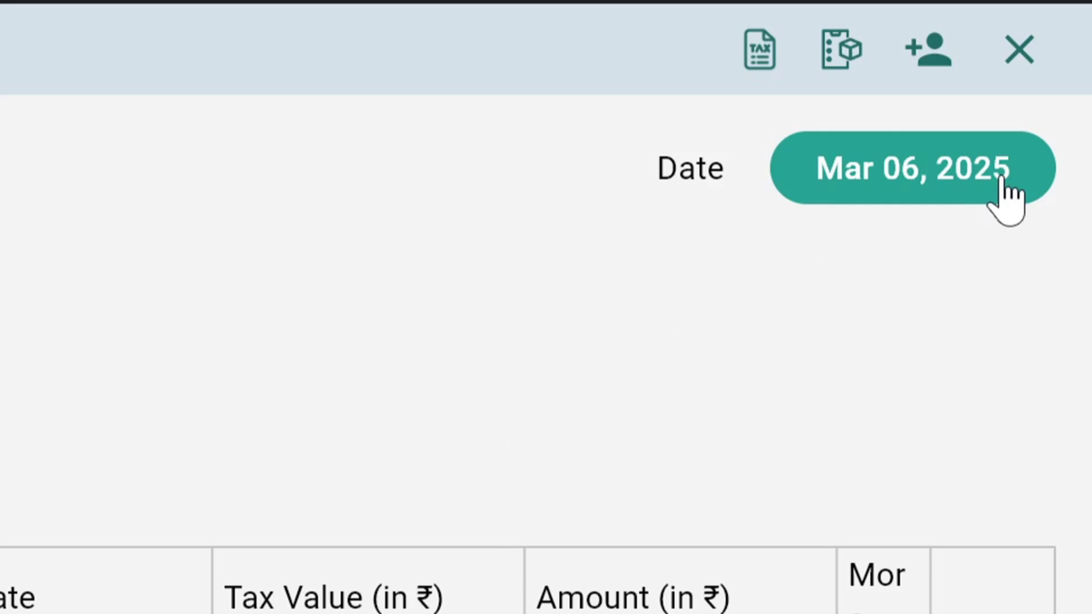
Save the purchase with Cash as the mode of payment.
left_click(985, 592)
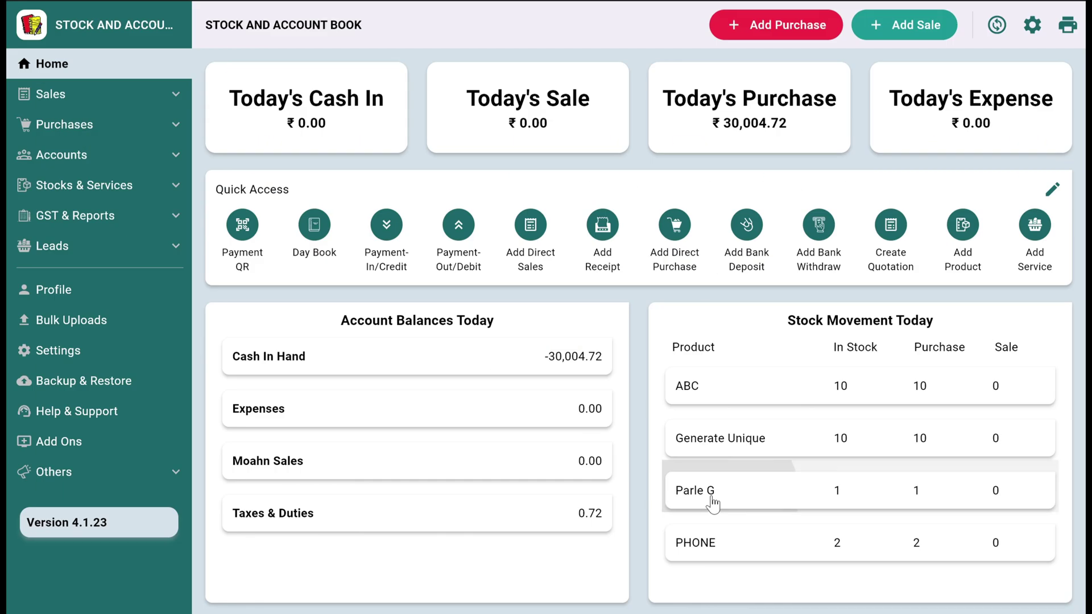
View Parle G's product details down to its barcode and the copy, print and download options, and close them.
left_click(401, 397)
scroll(699, 442, "down", 2)
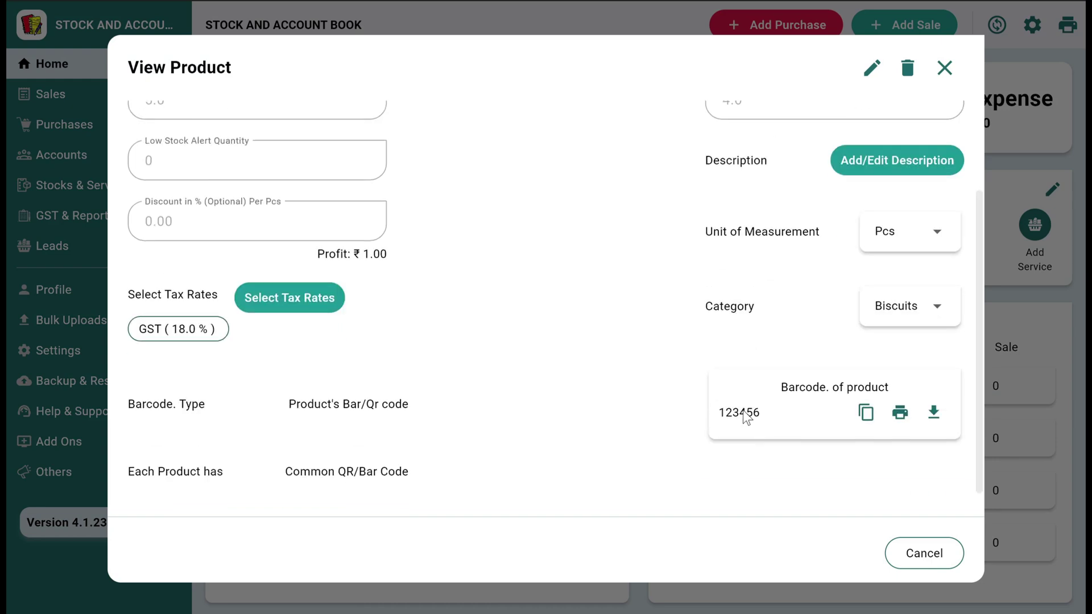
left_click(865, 418)
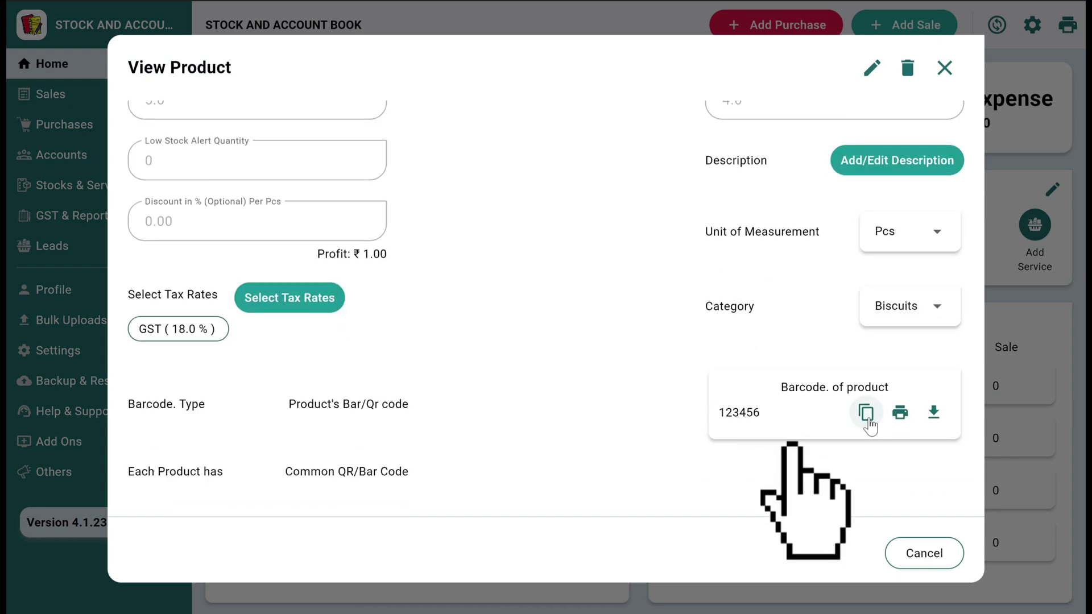
left_click(921, 553)
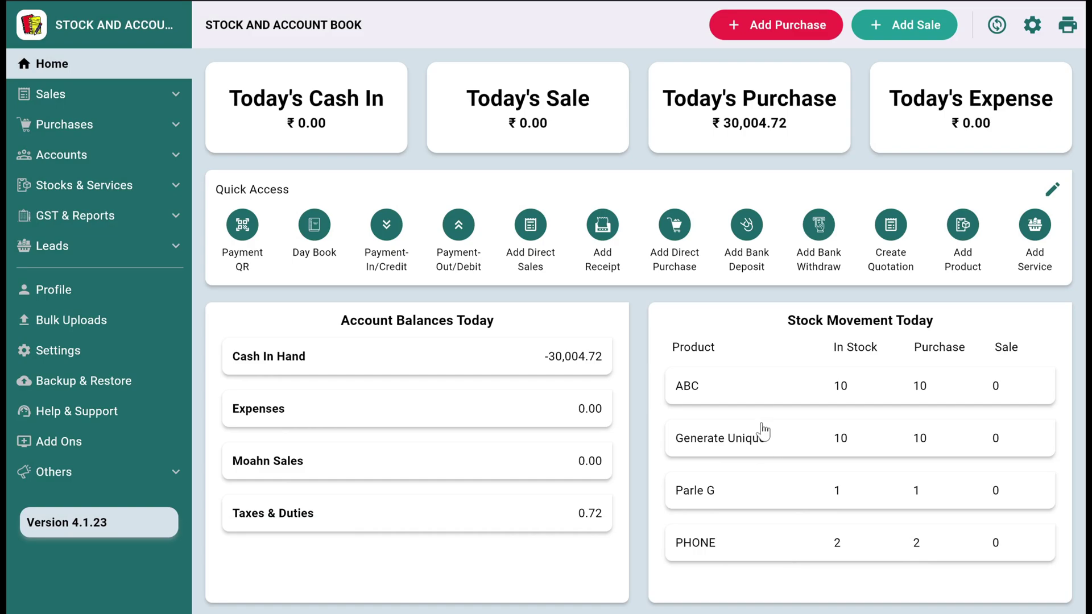
Open ABC's product details from today's stock movement.
left_click(746, 386)
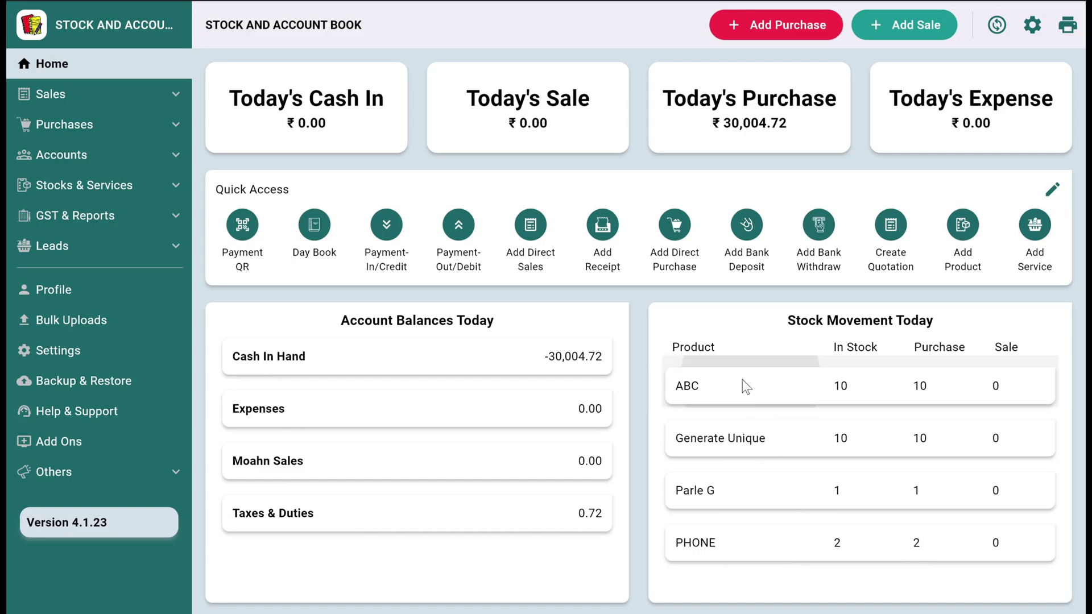